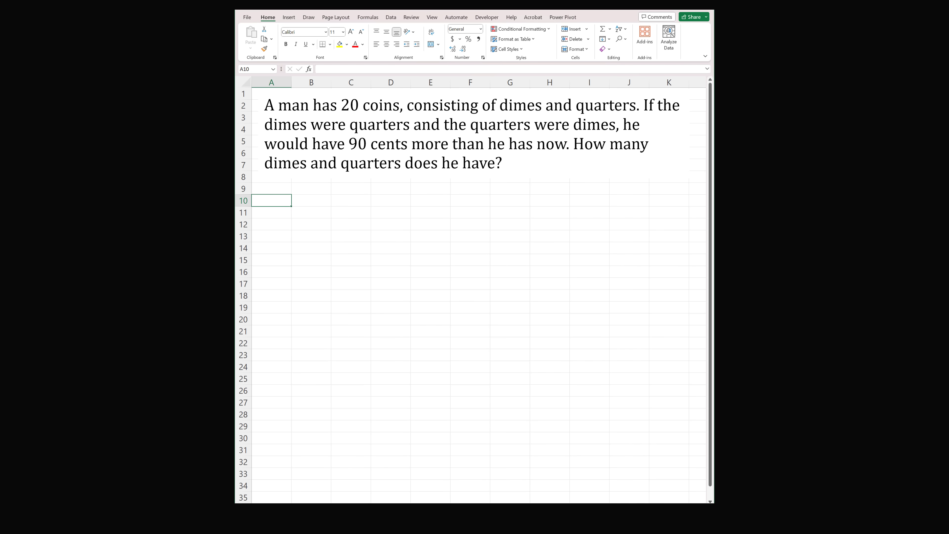
# Step: Enter headings Total, Dimes and Quarters in A10:C10, with 20 total coins and 0 dimes
pyautogui.write('Total')
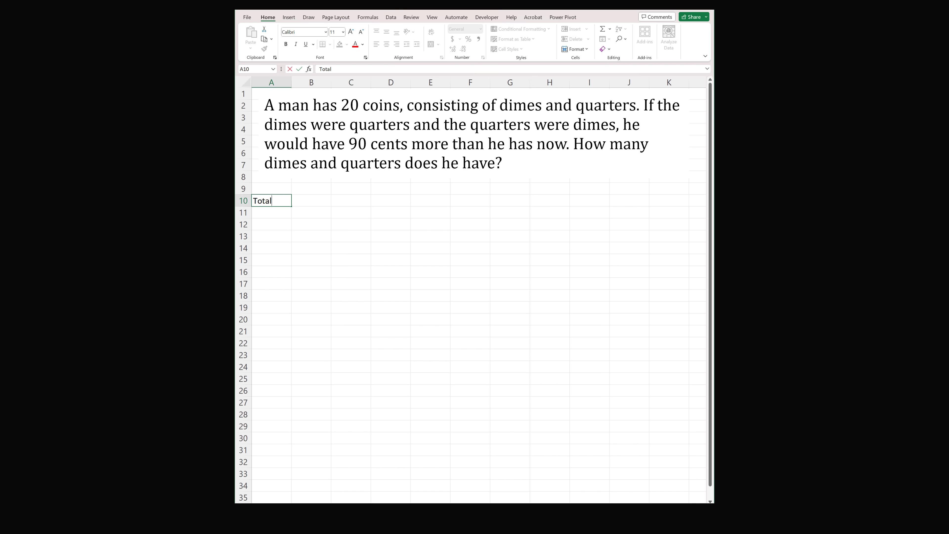
pyautogui.press('Return')
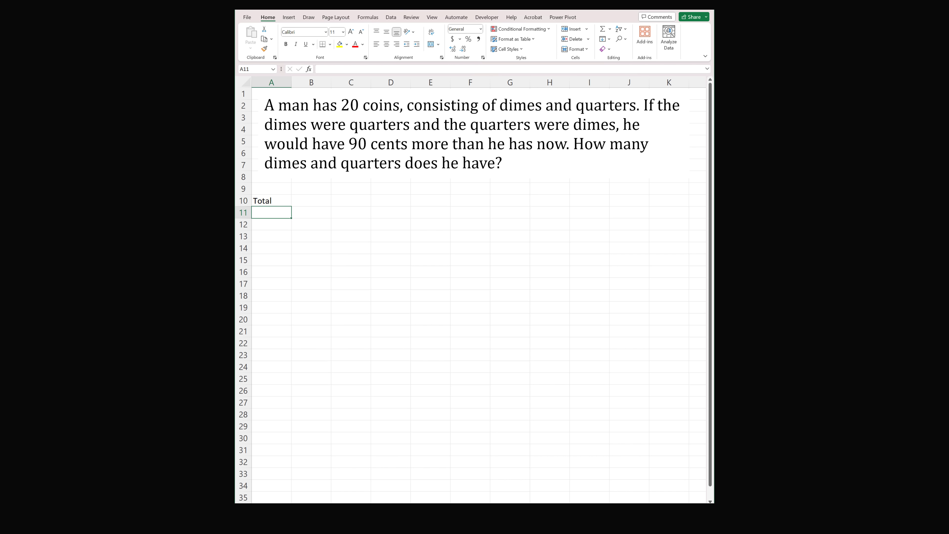
pyautogui.write('20')
pyautogui.click(311, 201)
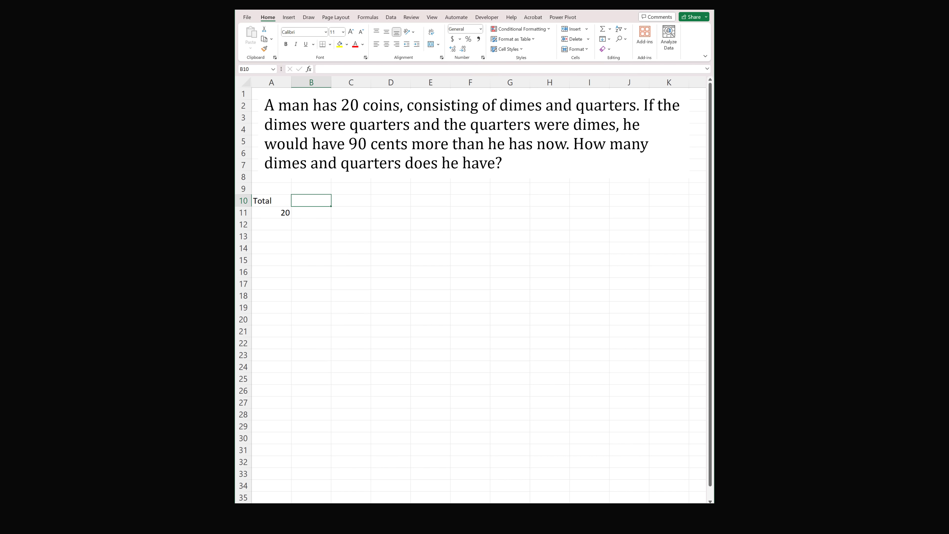
pyautogui.write('Dimes')
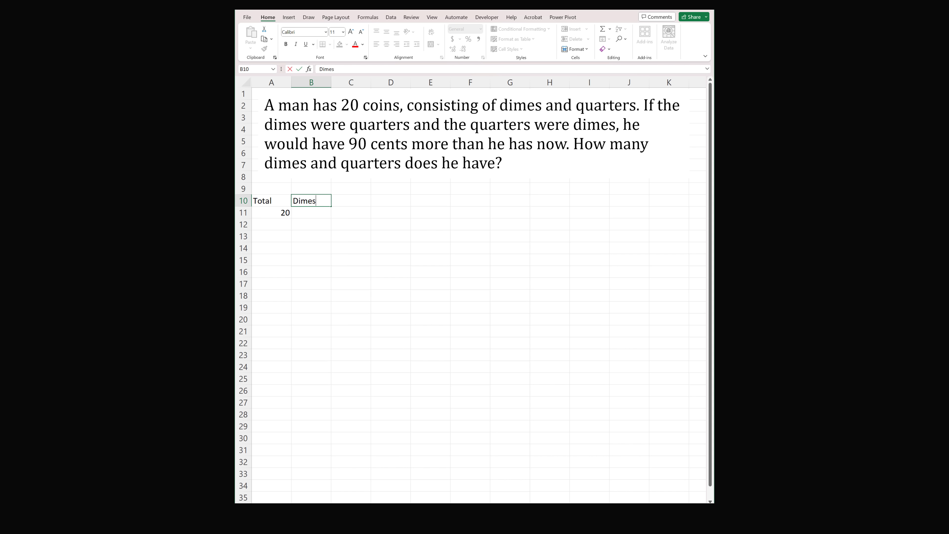
pyautogui.press('Tab')
pyautogui.write('Quartrs')
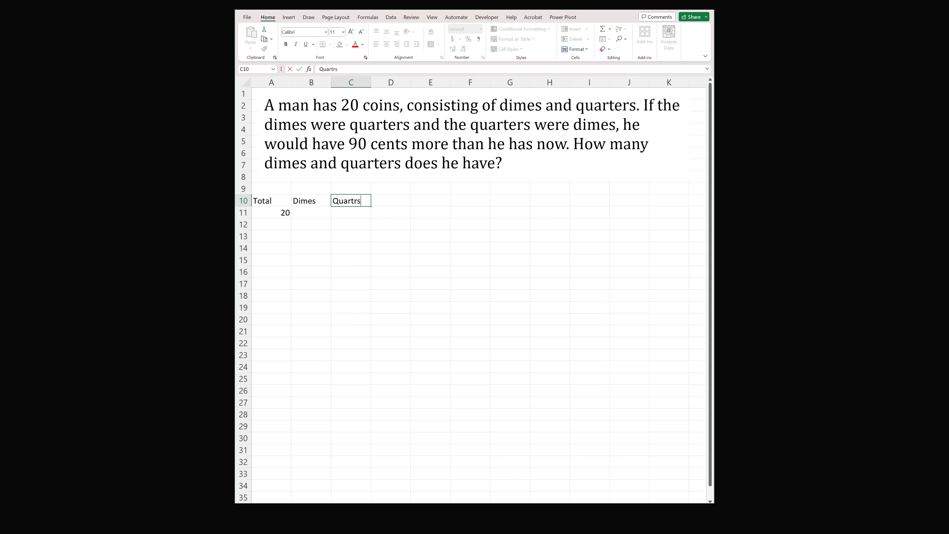
pyautogui.press('BackSpace')
pyautogui.press('BackSpace')
pyautogui.write('ers')
pyautogui.press('Return')
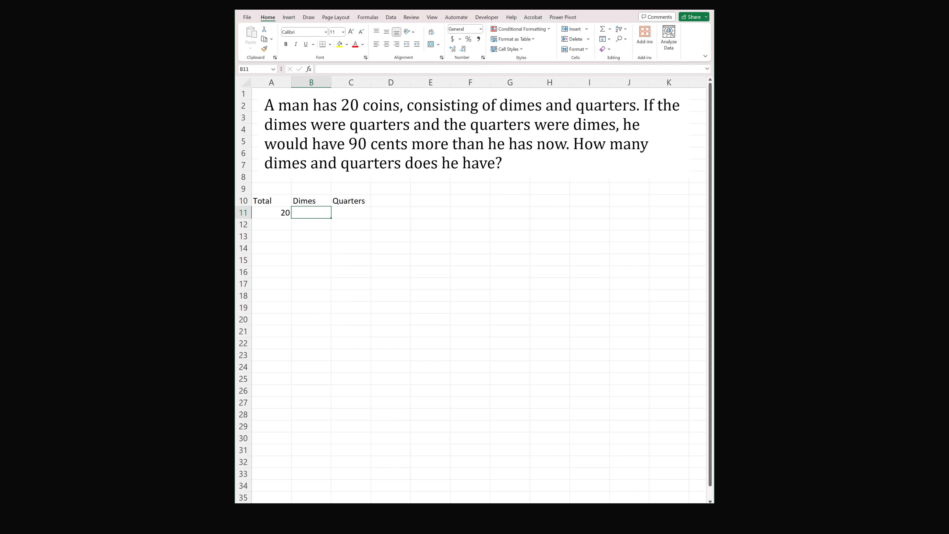
pyautogui.write('0')
pyautogui.press('Tab')
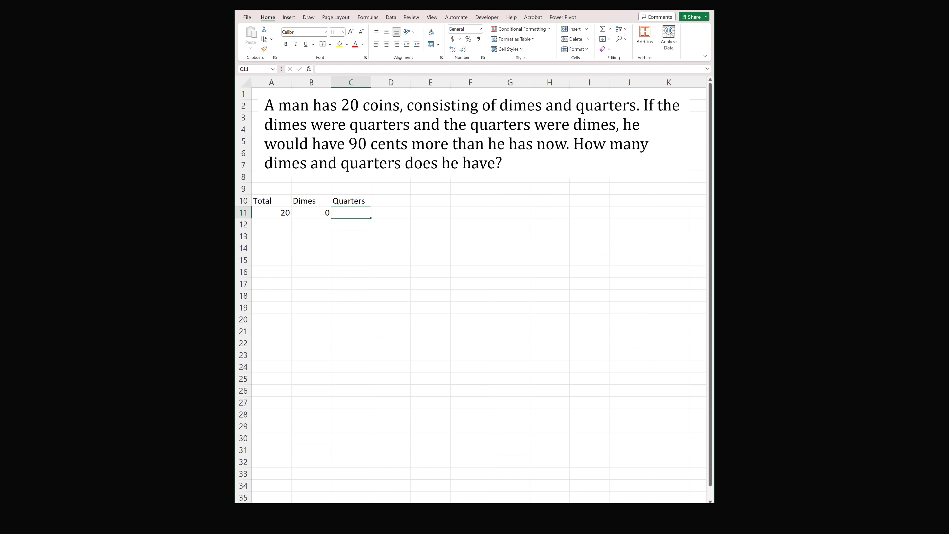
# Step: Compute quarters in C11 with =A11-B11, showing 20
pyautogui.write('=')
pyautogui.press('Left')
pyautogui.press('Left')
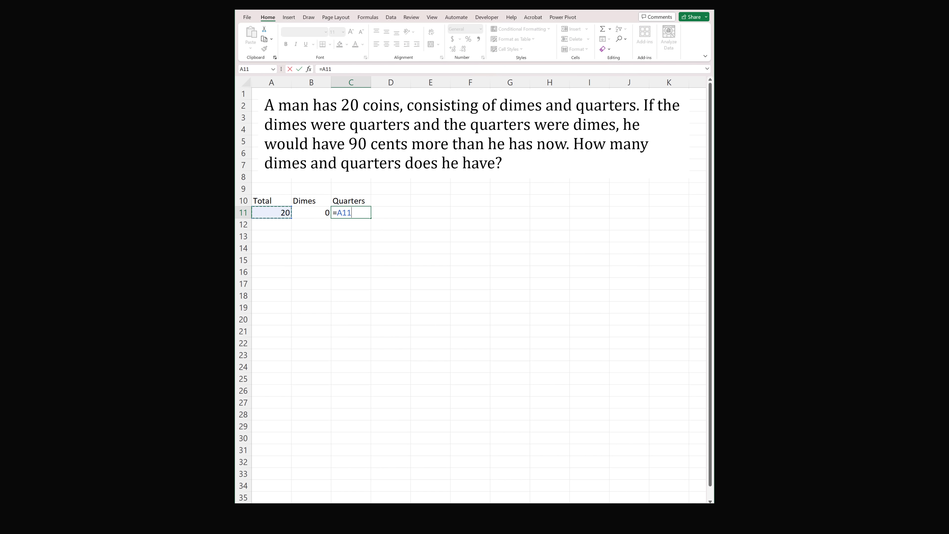
pyautogui.write('-')
pyautogui.press('Right')
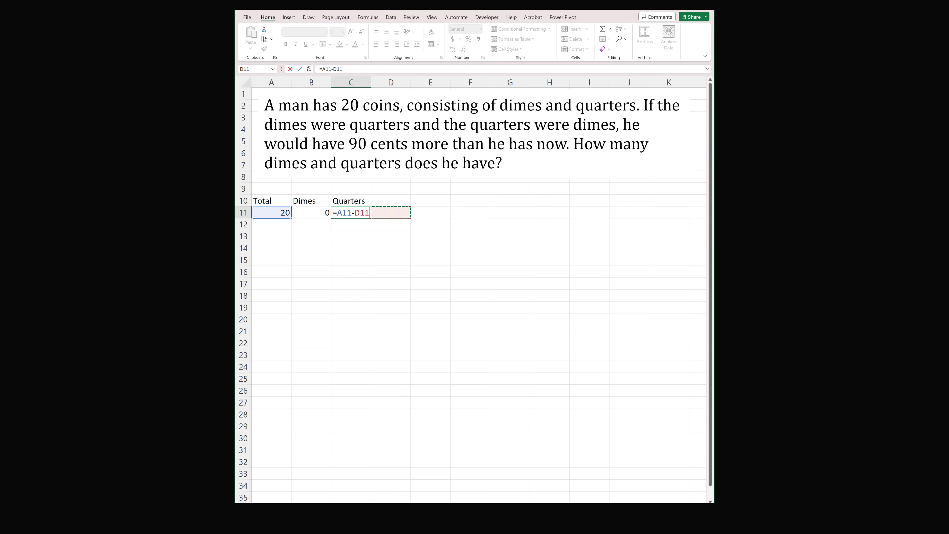
pyautogui.press('Left')
pyautogui.press('Left')
pyautogui.press('Return')
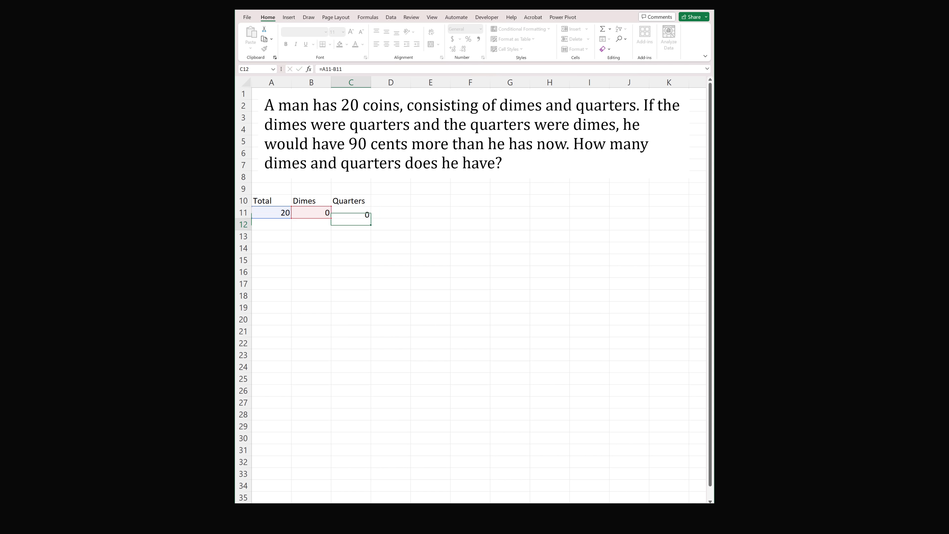
pyautogui.press('Up')
pyautogui.press('Right')
pyautogui.press('Up')
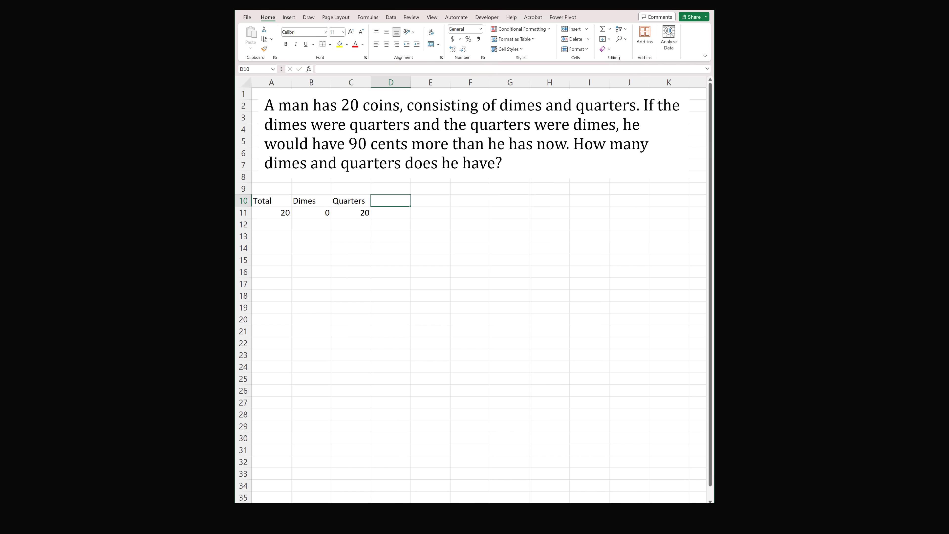
# Step: Head column D 'Money' and enter =B11*10+C11*25 in D11, giving 500 cents
pyautogui.write('Money')
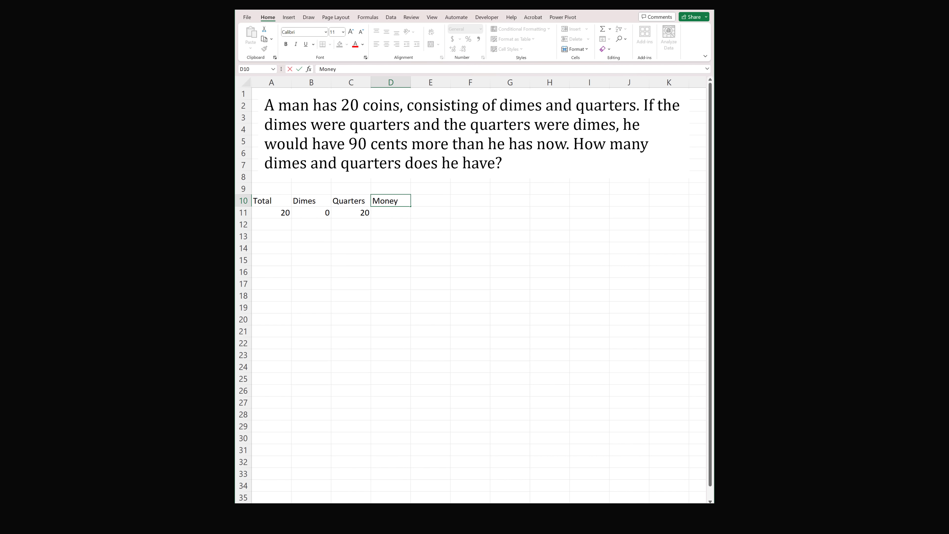
pyautogui.press('Return')
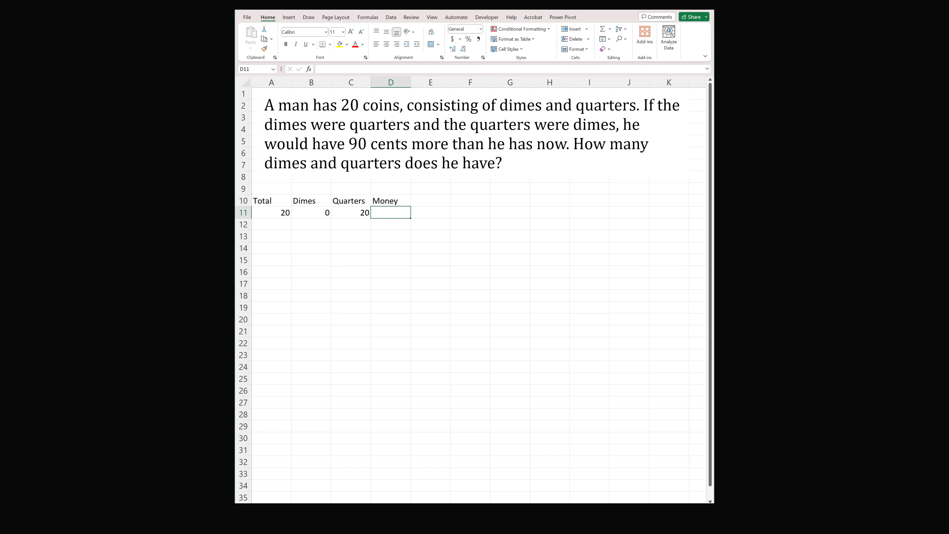
pyautogui.write('=')
pyautogui.press('Left')
pyautogui.press('Left')
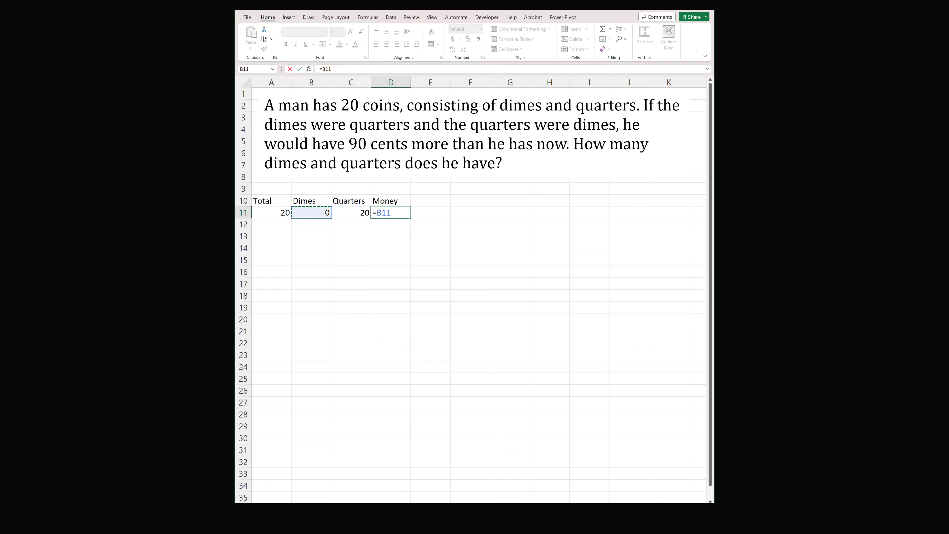
pyautogui.write('*10+')
pyautogui.press('Right')
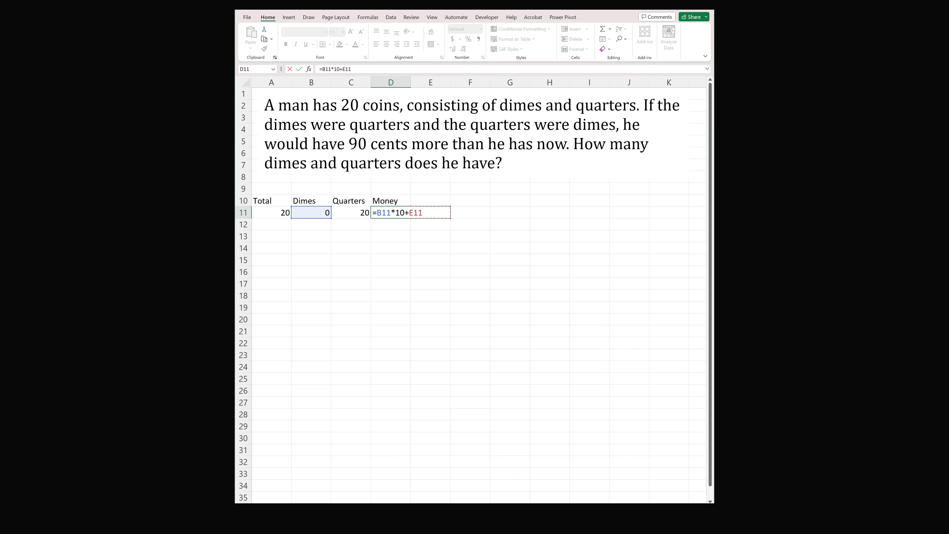
pyautogui.press('Left')
pyautogui.press('Left')
pyautogui.write('*25')
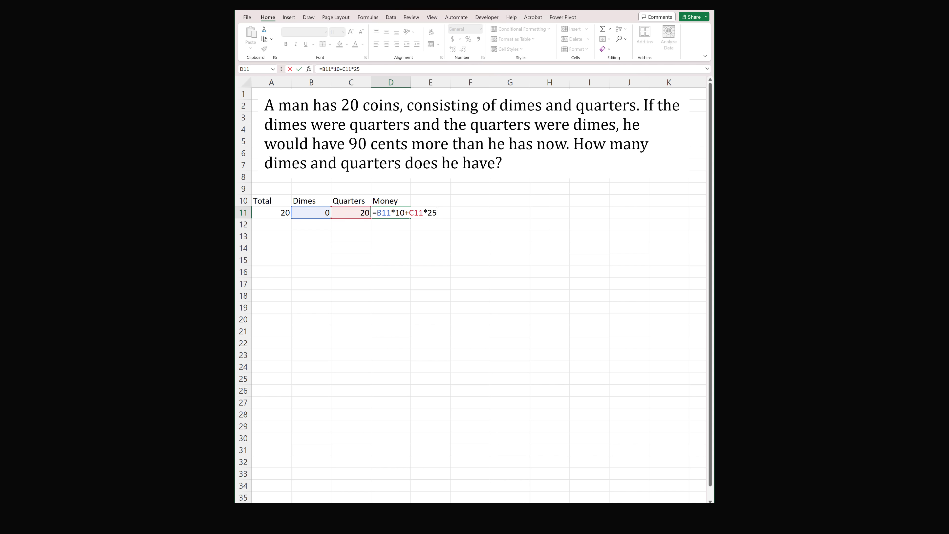
pyautogui.press('Return')
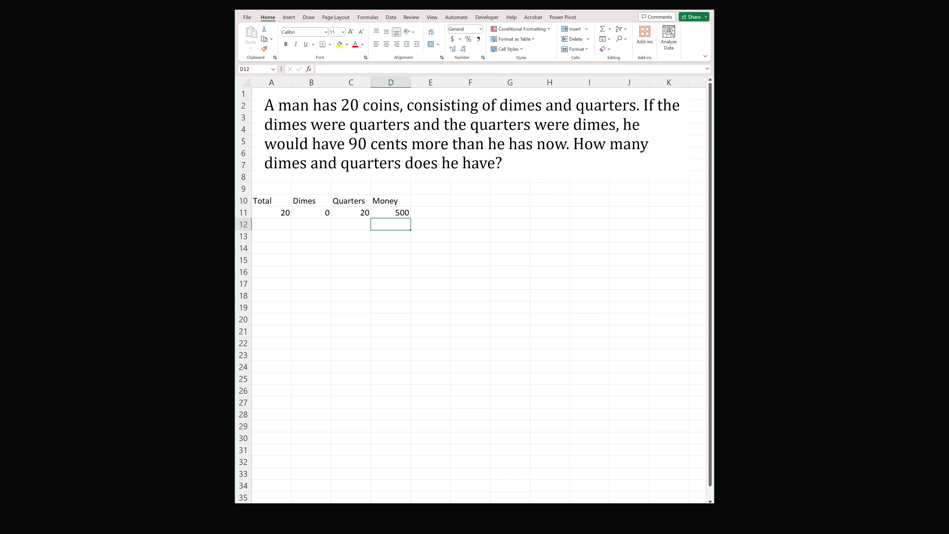
# Step: Label F9 'Swap' with headings 'New dimes' and 'New quarters' in F10:G10
pyautogui.press('Up')
pyautogui.press('Up')
pyautogui.press('Right')
pyautogui.press('Right')
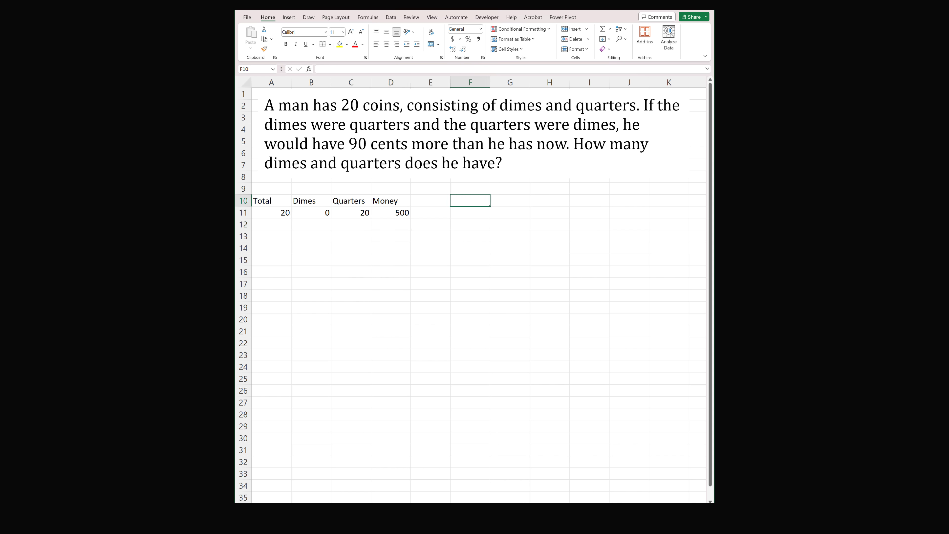
pyautogui.press('Up')
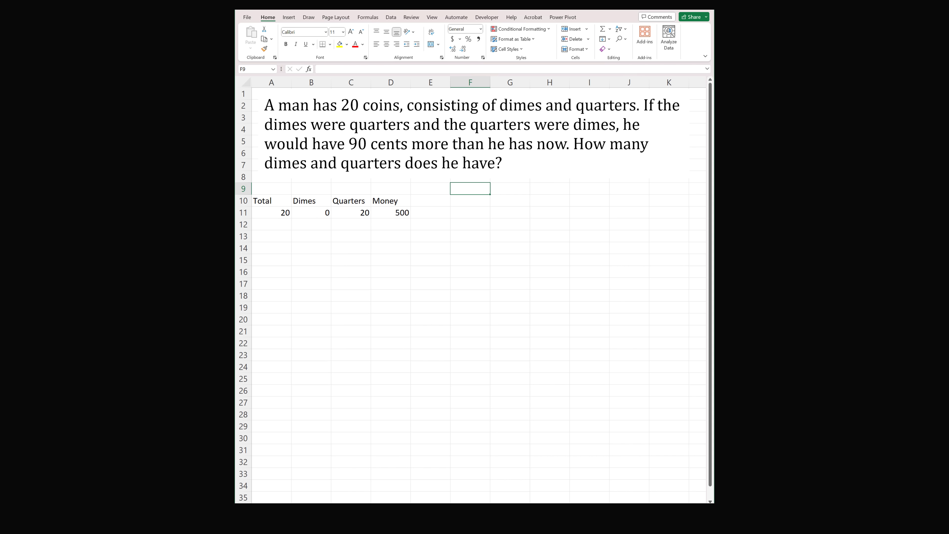
pyautogui.write('Swap')
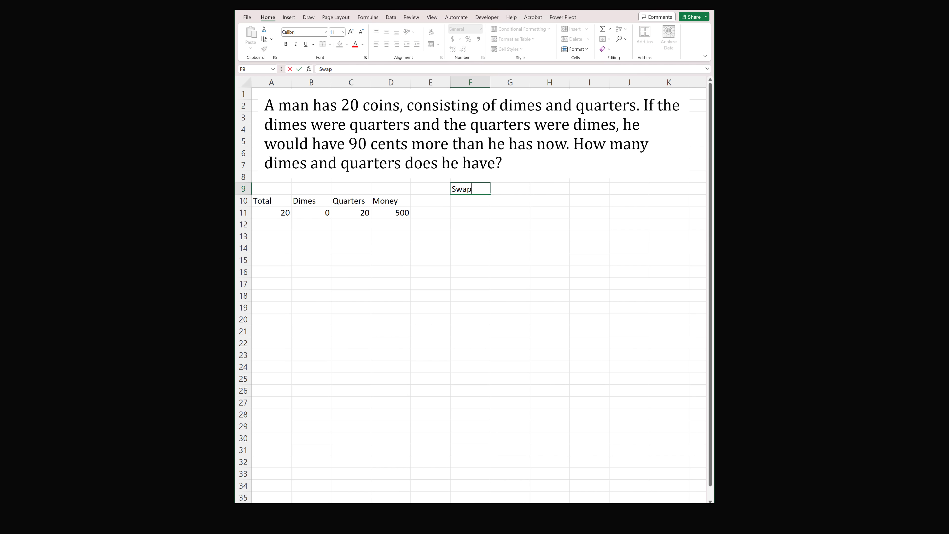
pyautogui.press('Return')
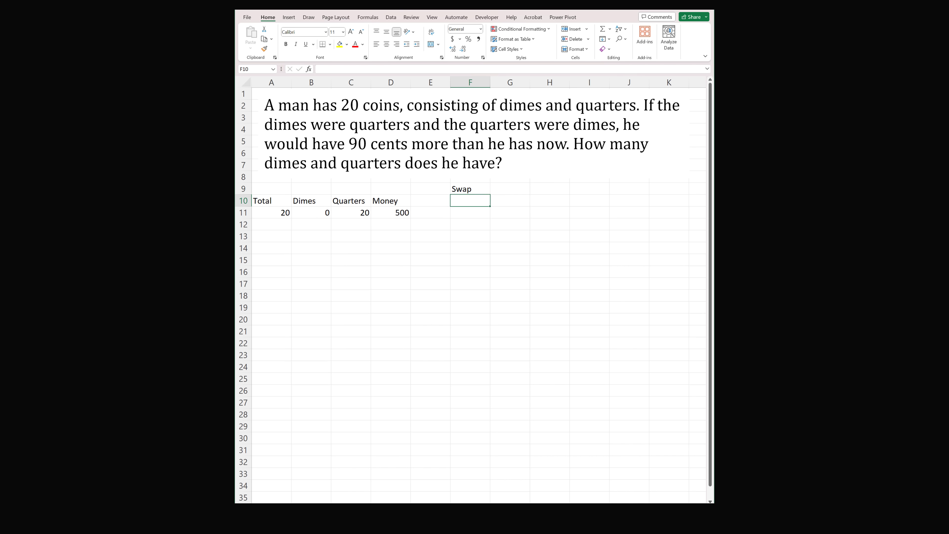
pyautogui.write('New ')
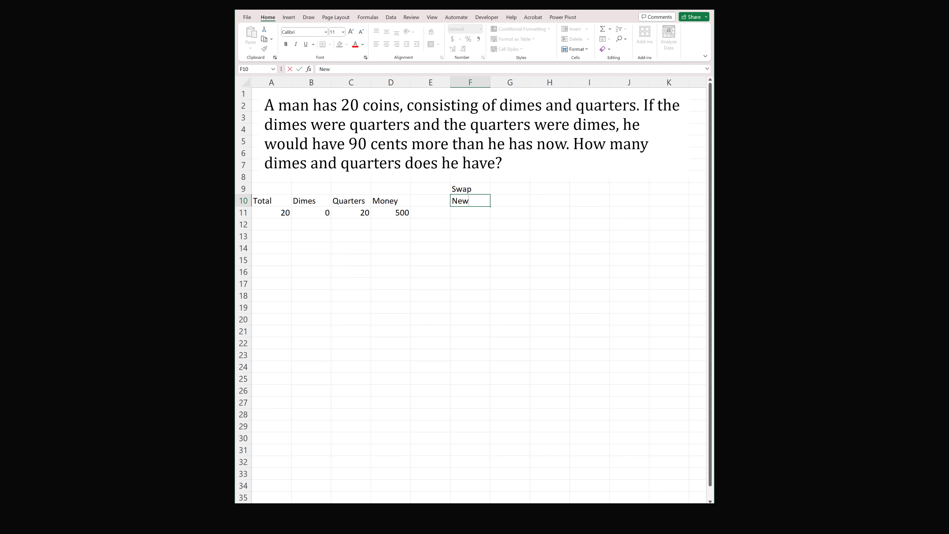
pyautogui.write('dimes')
pyautogui.press('Tab')
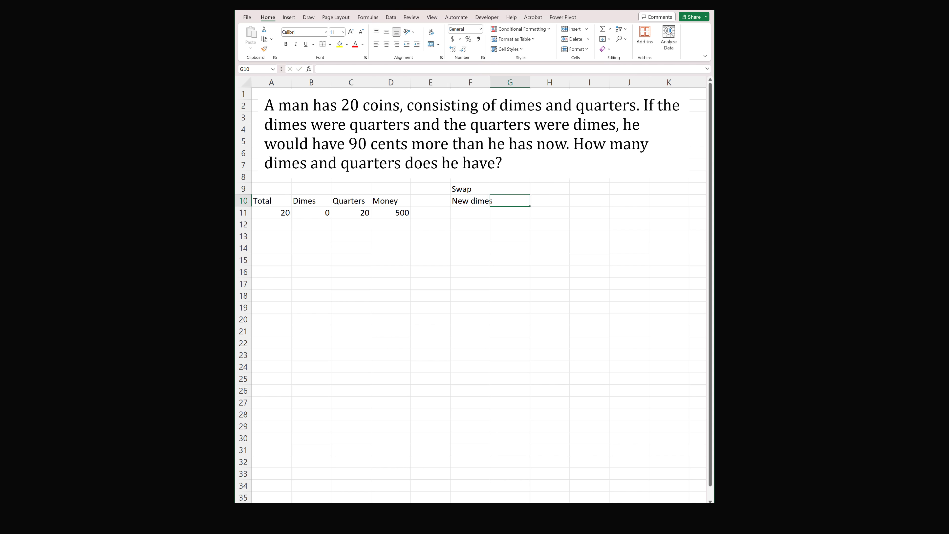
pyautogui.write('New quarte')
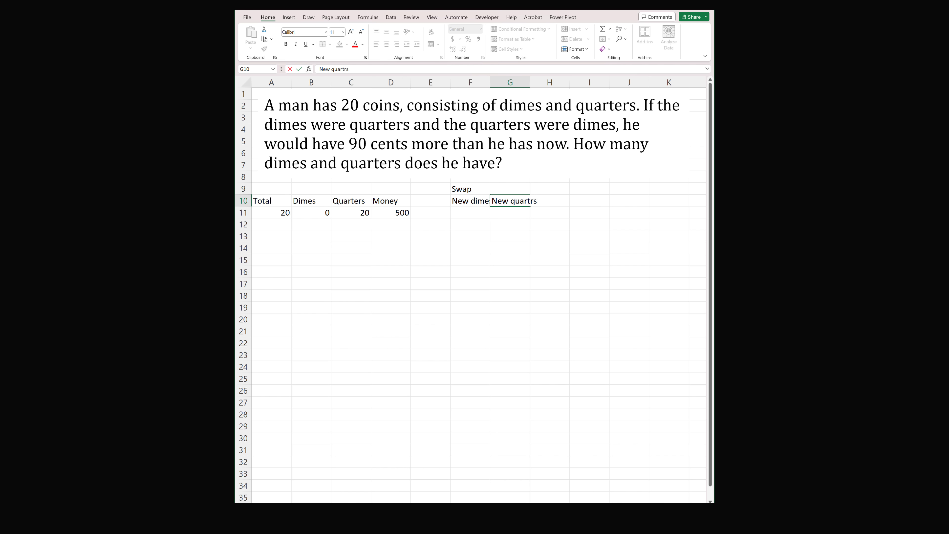
pyautogui.write('rs')
pyautogui.press('Return')
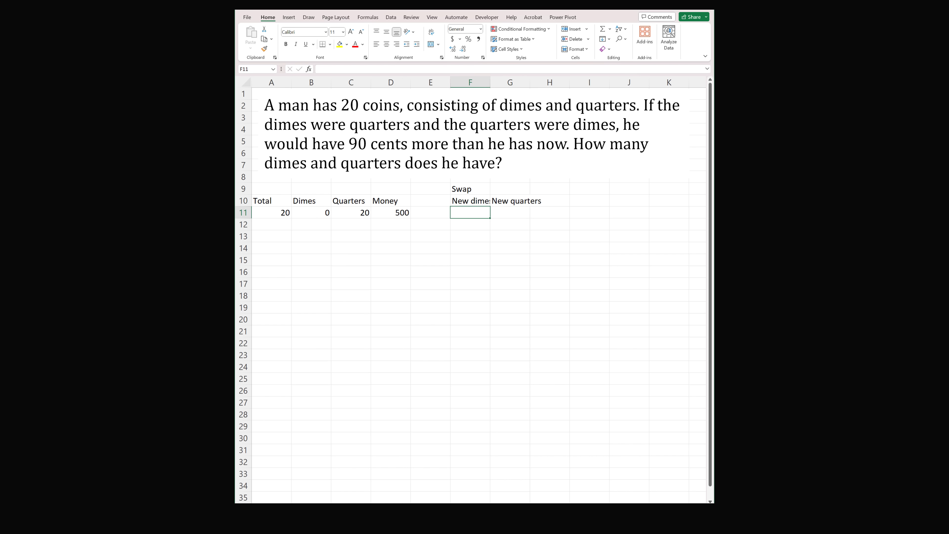
# Step: Enter =C11 in F11 and =B11 in G11, giving 20 new dimes and 0 new quarters
pyautogui.write('=')
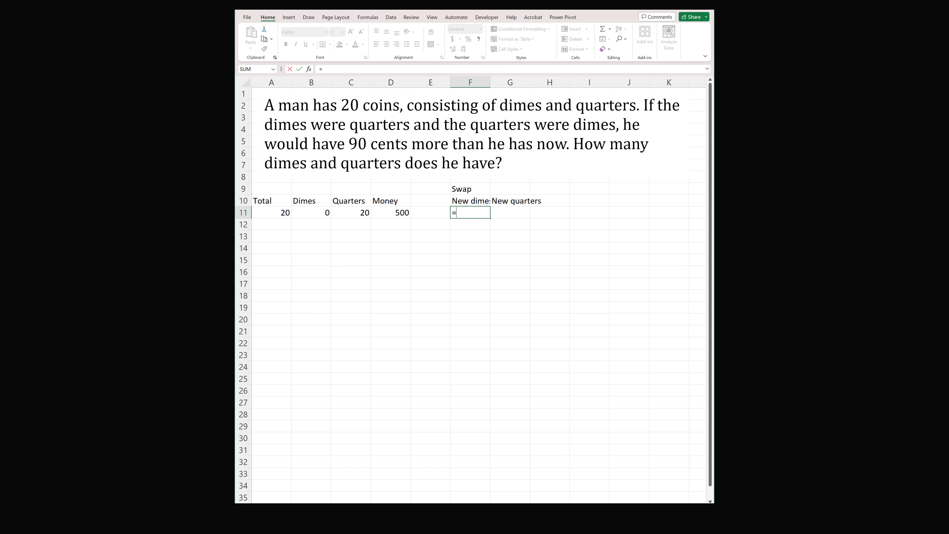
pyautogui.press('Left')
pyautogui.press('Left')
pyautogui.press('Left')
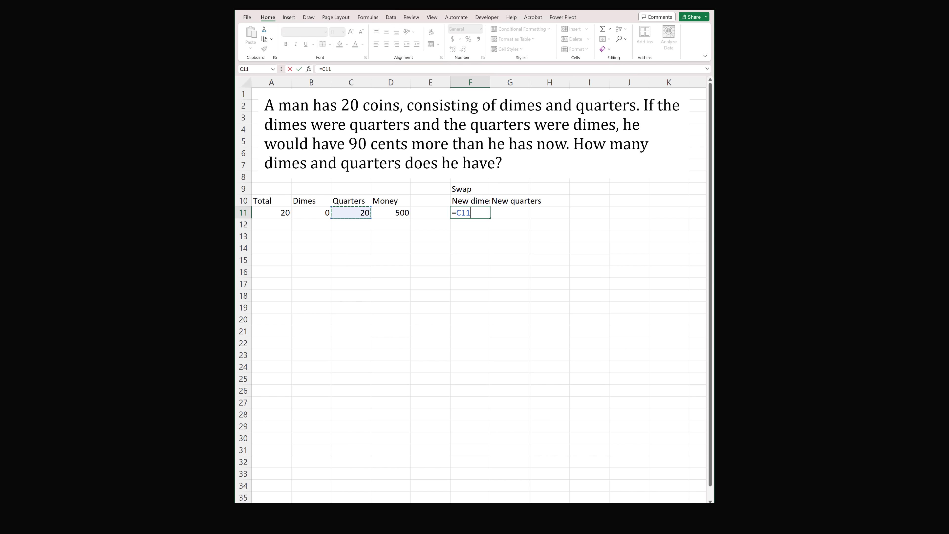
pyautogui.press('Tab')
pyautogui.write('=')
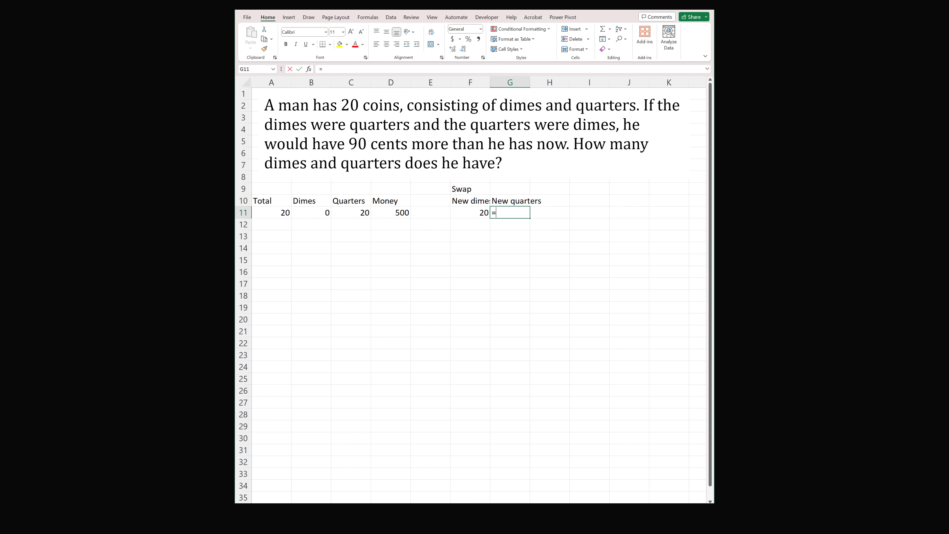
pyautogui.press('Left')
pyautogui.press('Left')
pyautogui.press('Left')
pyautogui.press('Left')
pyautogui.press('Left')
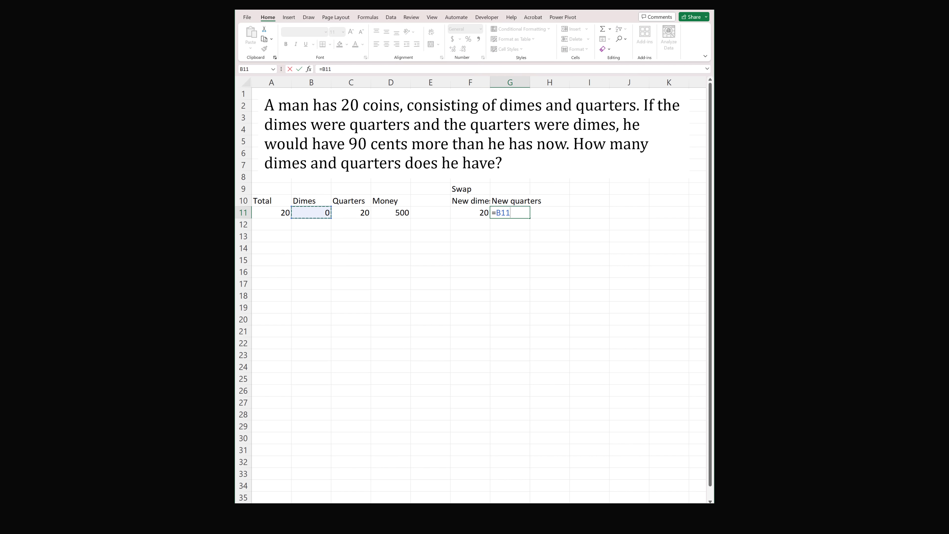
pyautogui.press('Return')
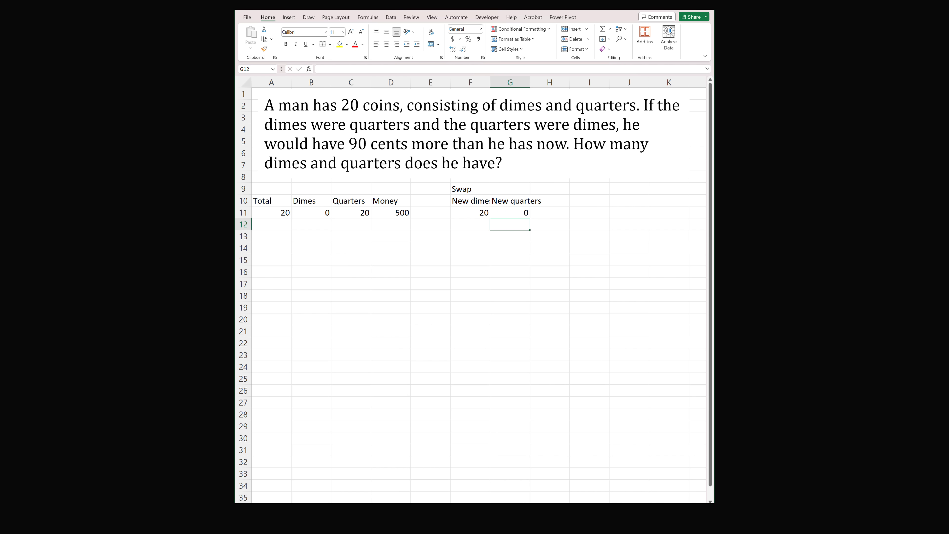
# Step: Add a 'Money' heading in H10 beside the swapped counts
pyautogui.press('Up')
pyautogui.press('Up')
pyautogui.press('Right')
pyautogui.write('Money')
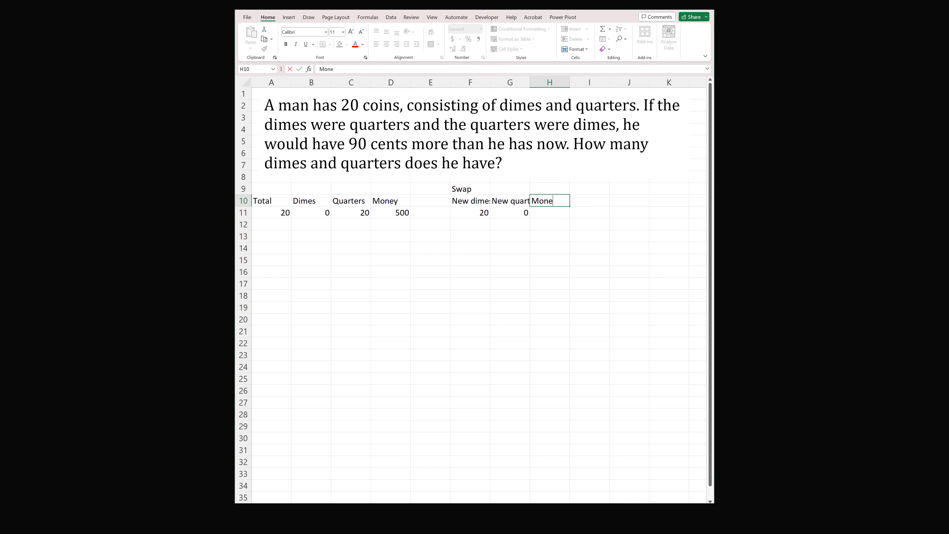
pyautogui.press('Return')
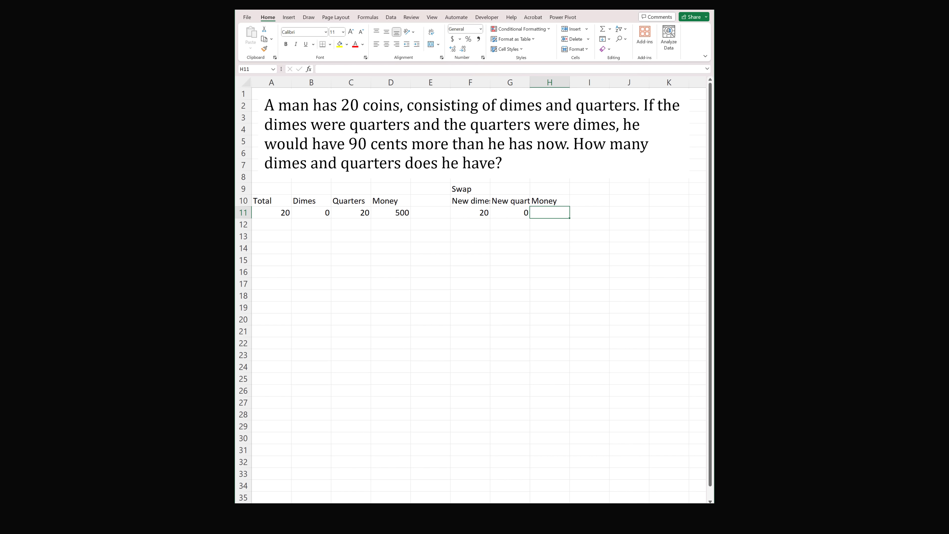
# Step: Copy D11's money formula into H11, becoming =F11*10+G11*25 and showing 200
pyautogui.press('Left')
pyautogui.press('Left')
pyautogui.press('Left')
pyautogui.press('Left')
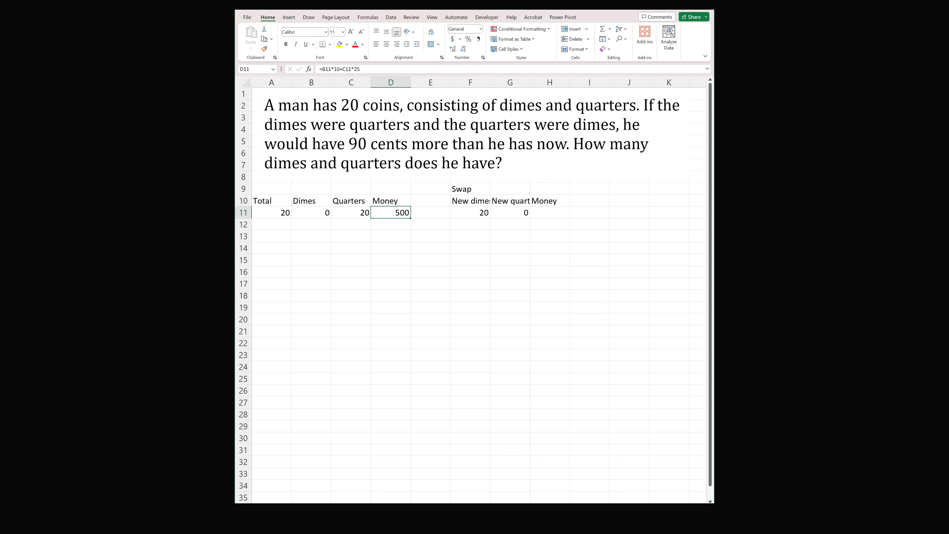
pyautogui.hotkey('ctrl', 'c')
pyautogui.press('Right')
pyautogui.press('Right')
pyautogui.press('Right')
pyautogui.press('Right')
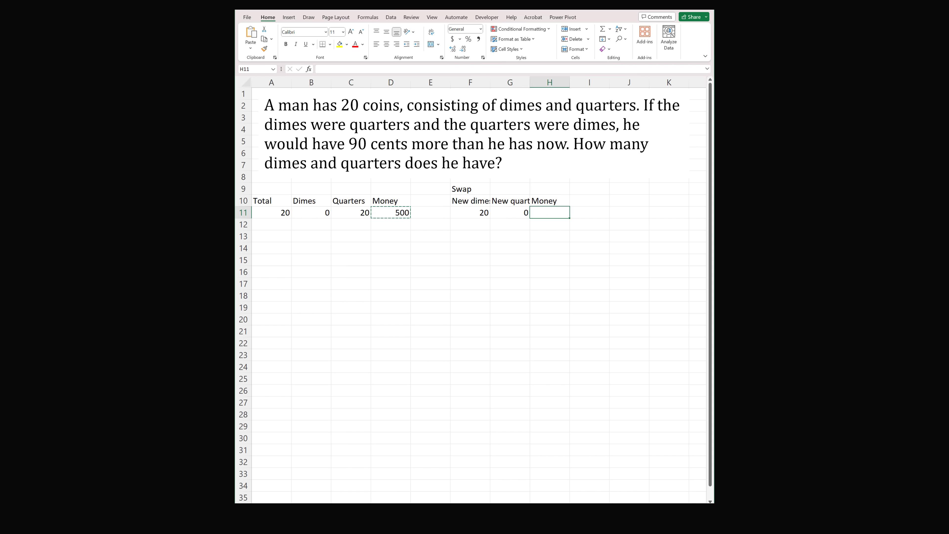
pyautogui.hotkey('ctrl', 'v')
pyautogui.press('F2')
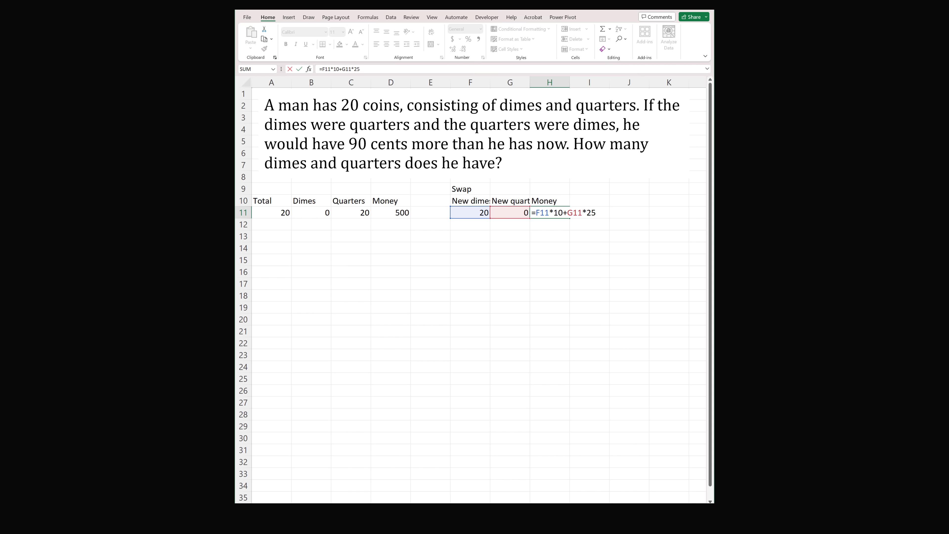
pyautogui.press('Return')
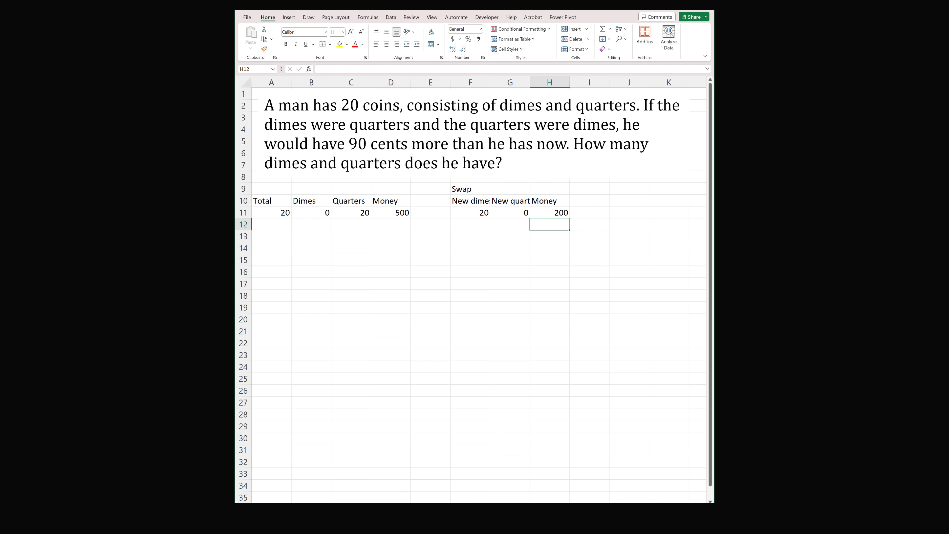
# Step: Add a 'Difference' heading in I10 and enter =H11-D11 in I11, showing -300
pyautogui.press('Up')
pyautogui.press('Up')
pyautogui.press('Right')
pyautogui.write('Difference')
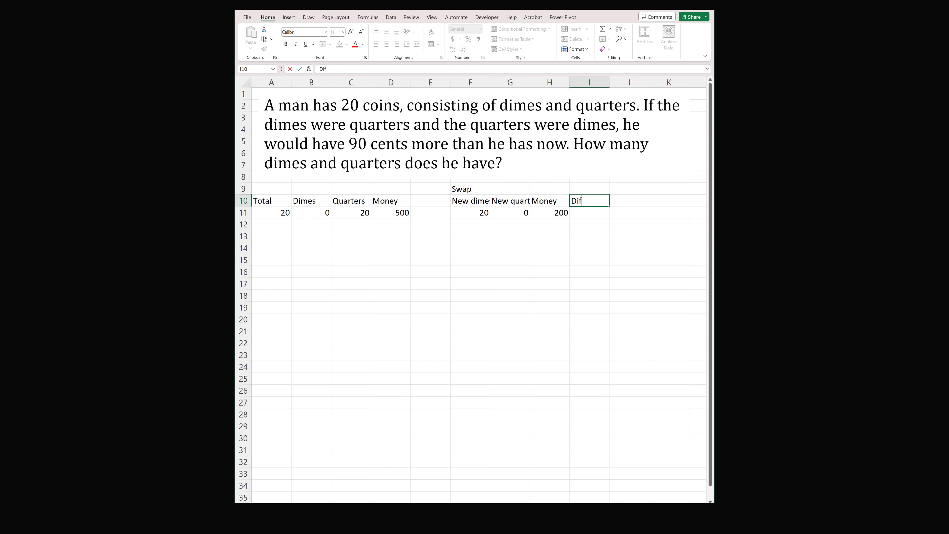
pyautogui.press('Return')
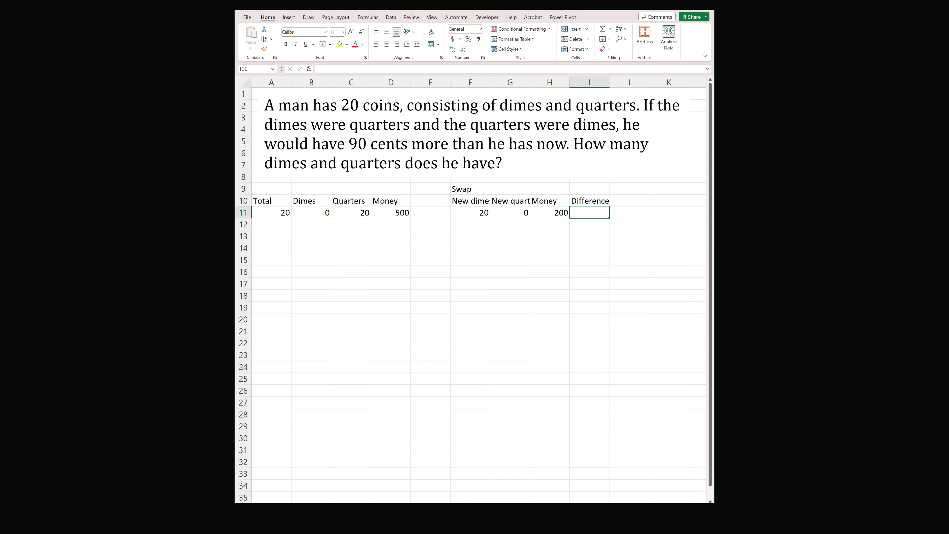
pyautogui.write('=')
pyautogui.press('Left')
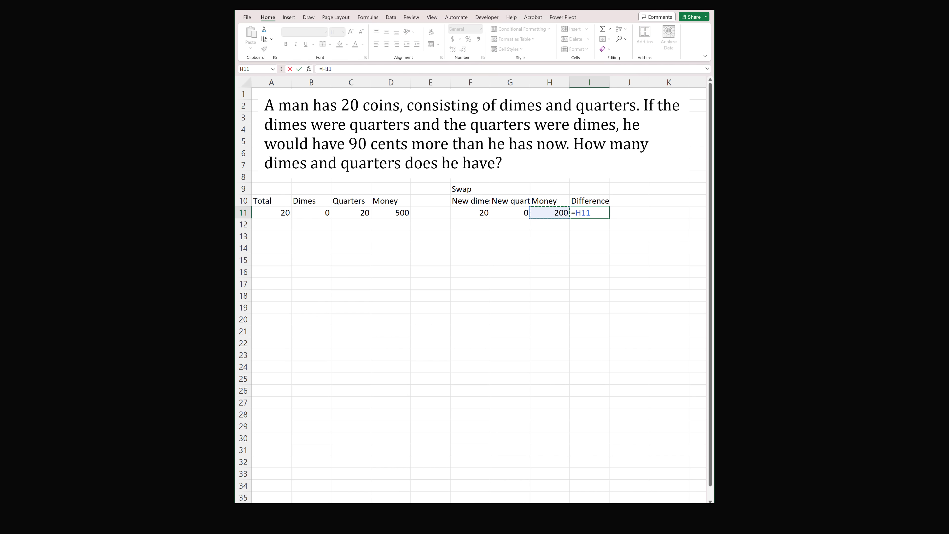
pyautogui.write('-')
pyautogui.press('Left')
pyautogui.press('Left')
pyautogui.press('Left')
pyautogui.press('Left')
pyautogui.press('Left')
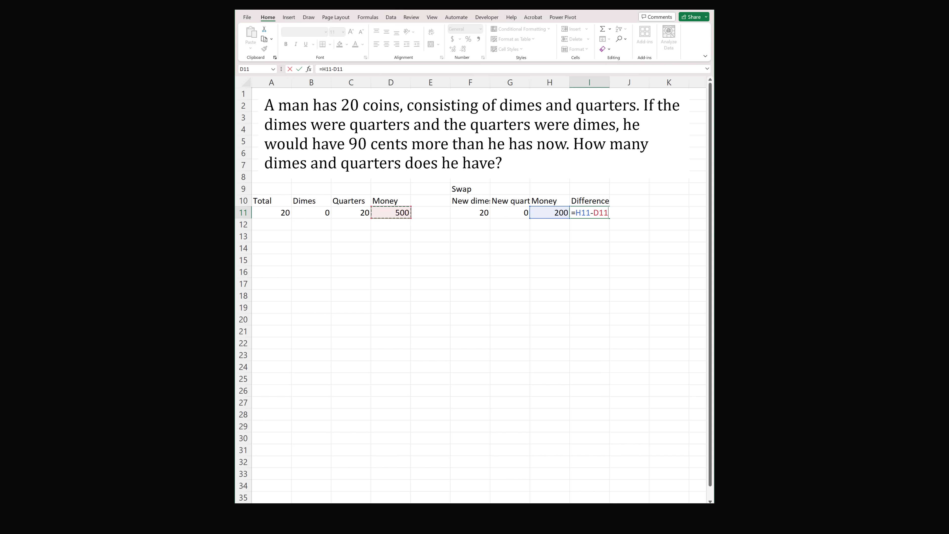
pyautogui.press('Return')
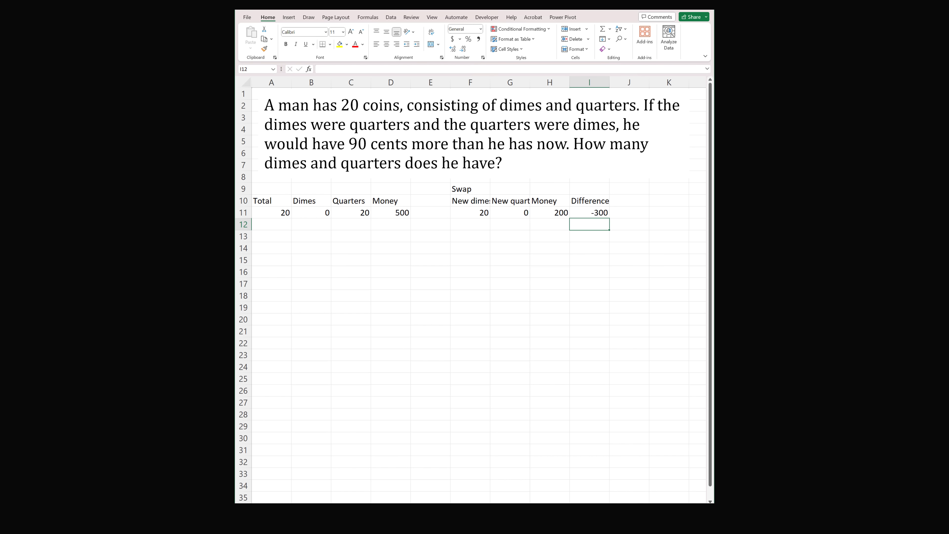
# Step: Start row 12 with =A11 for the total and =B11+1 for the dimes
pyautogui.press('Left')
pyautogui.press('Left')
pyautogui.press('Left')
pyautogui.press('Left')
pyautogui.press('Left')
pyautogui.press('Left')
pyautogui.press('Left')
pyautogui.press('Left')
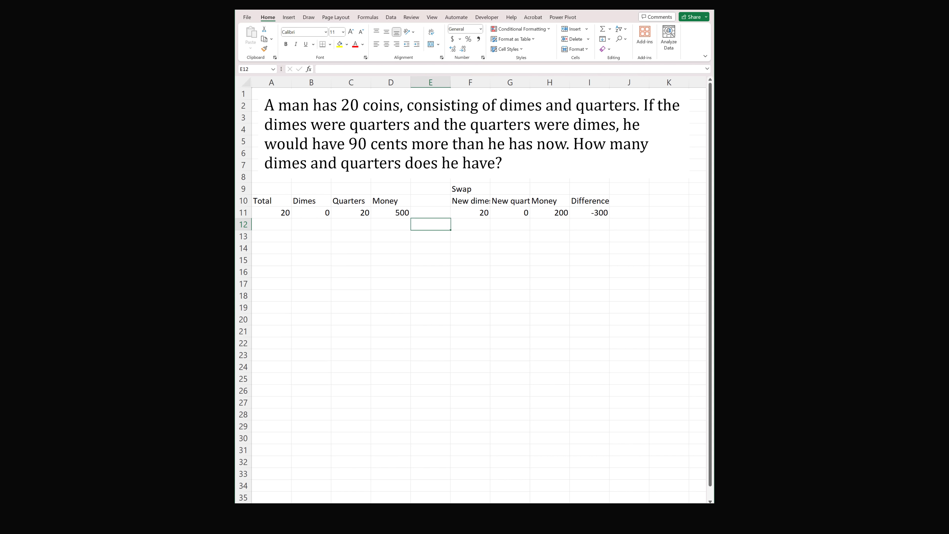
pyautogui.write('=')
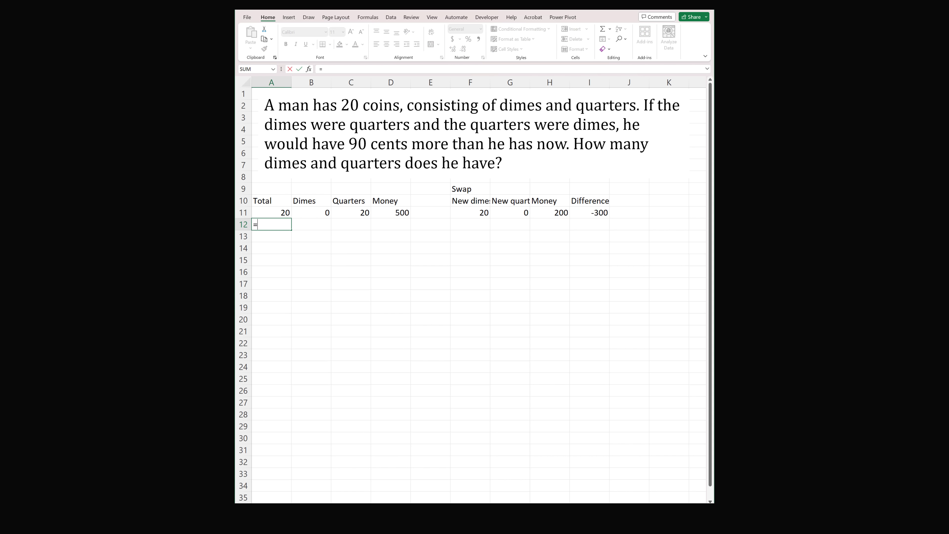
pyautogui.press('Up')
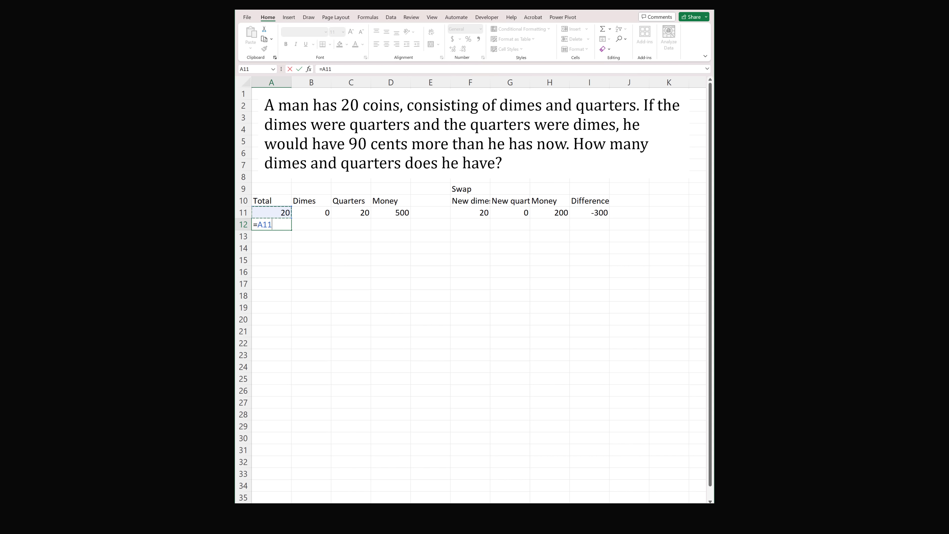
pyautogui.press('Return')
pyautogui.click(311, 224)
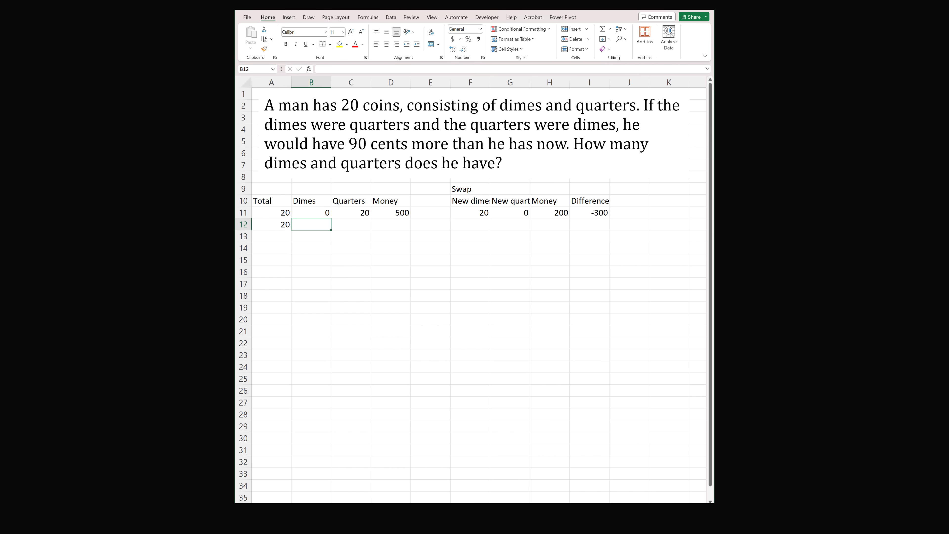
pyautogui.write('=')
pyautogui.press('Up')
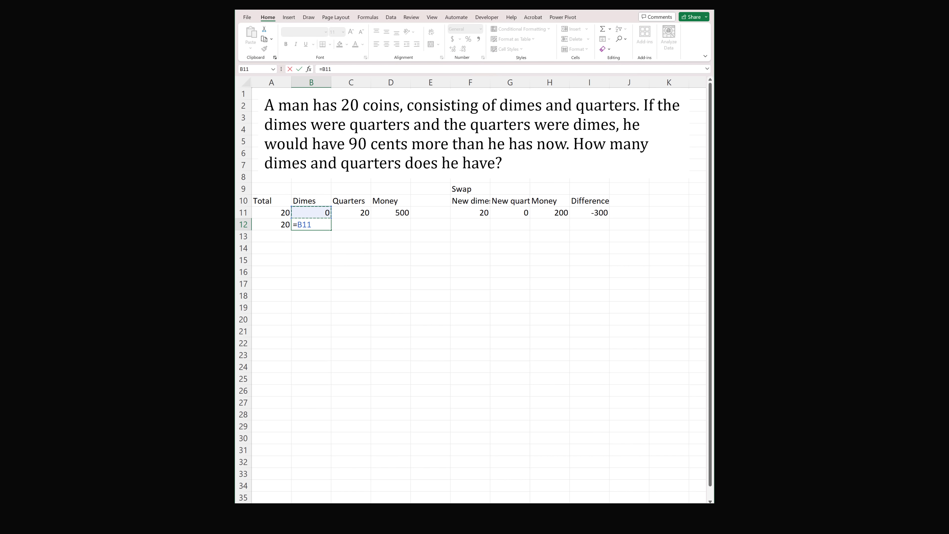
pyautogui.write('+1')
pyautogui.press('Return')
# Step: Copy the C11:I11 formulas into C12:I12, giving 19 quarters and a -270 difference
pyautogui.press('Up')
pyautogui.press('Right')
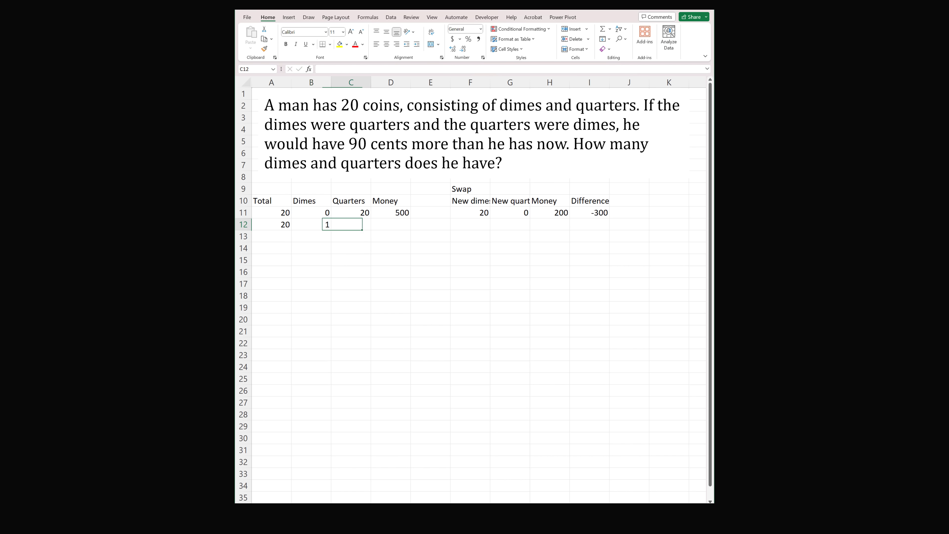
pyautogui.press('Up')
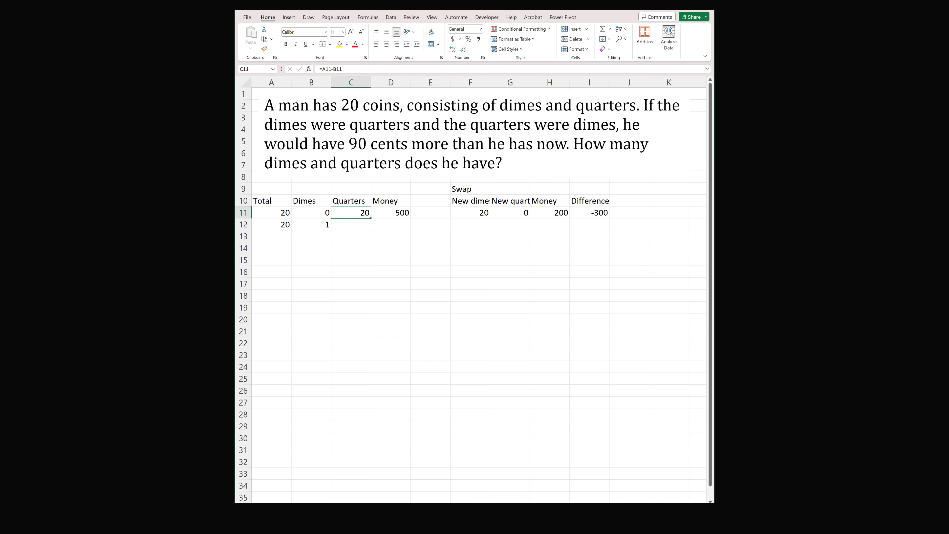
pyautogui.hotkey('shift', 'Right')
pyautogui.hotkey('shift', 'Right')
pyautogui.hotkey('shift', 'Right')
pyautogui.hotkey('shift', 'Right')
pyautogui.hotkey('shift', 'Right')
pyautogui.hotkey('shift', 'Right')
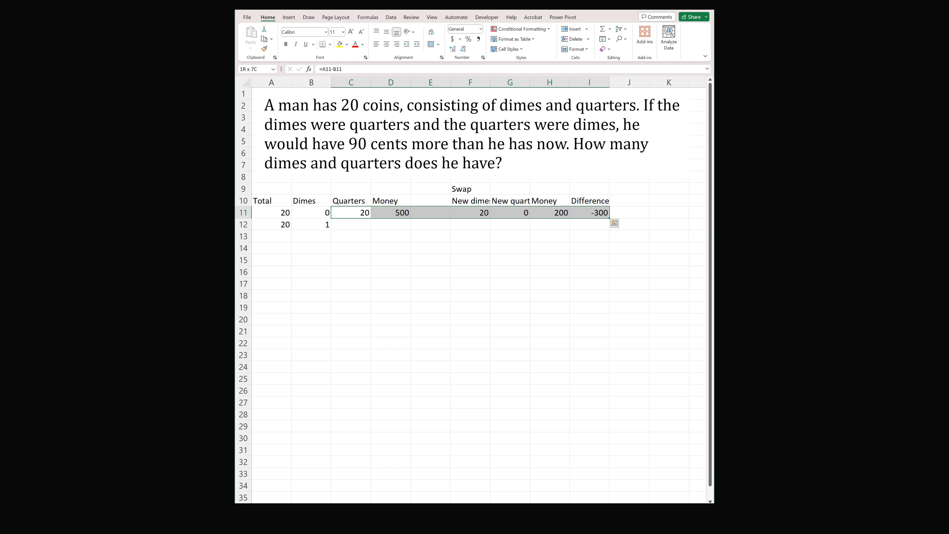
pyautogui.hotkey('ctrl', 'c')
pyautogui.click(350, 224)
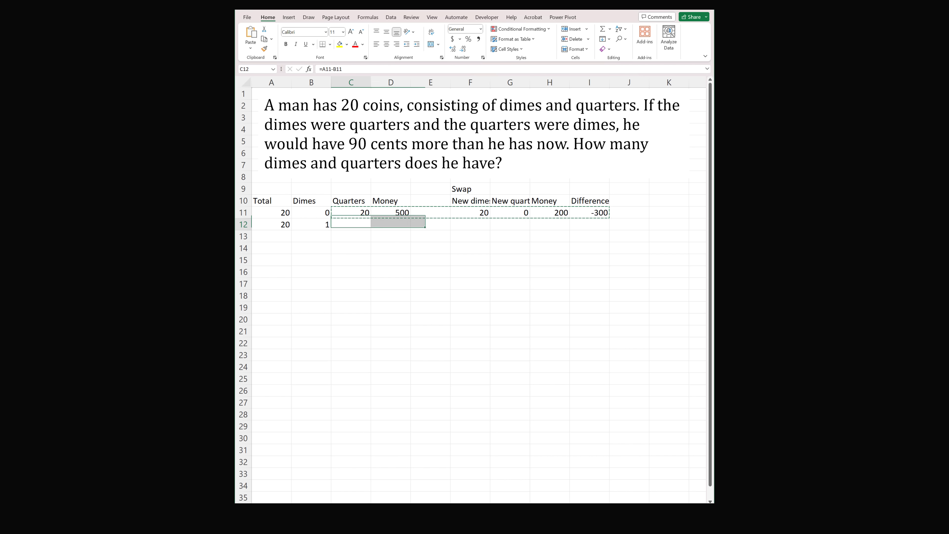
pyautogui.hotkey('ctrl', 'v')
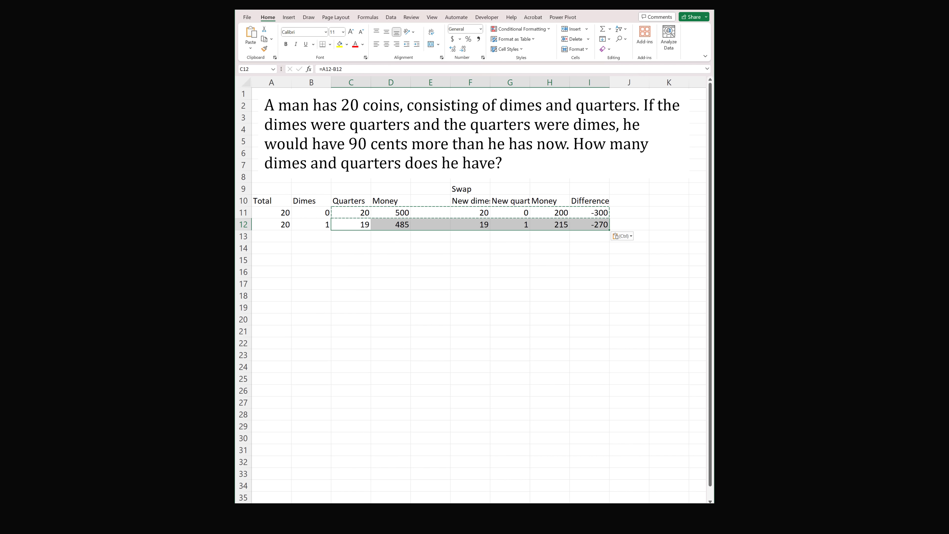
# Step: Copy A12:I12 and paste it into each row below, so differences climb from -240 toward 240
pyautogui.click(272, 225)
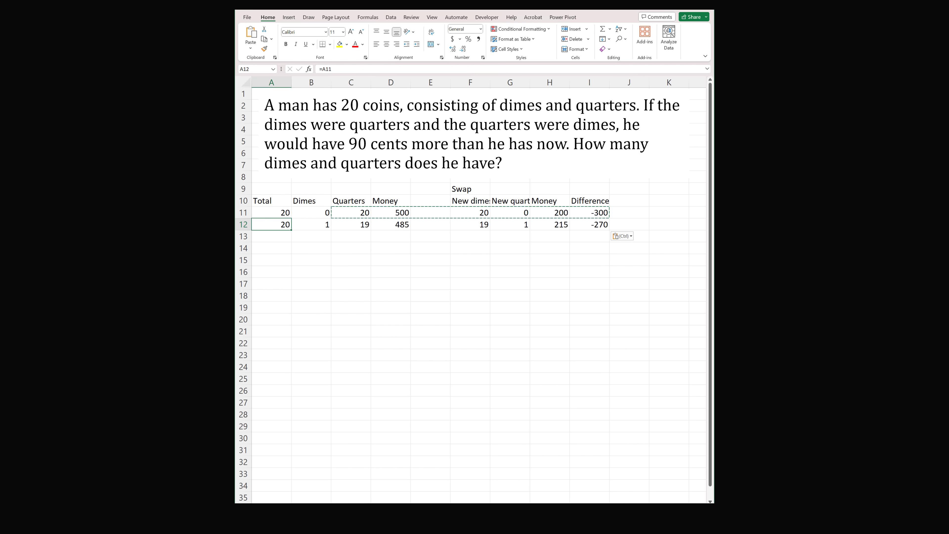
pyautogui.hotkey('shift', 'Right')
pyautogui.hotkey('shift', 'Right')
pyautogui.hotkey('shift', 'Right')
pyautogui.hotkey('shift', 'Right')
pyautogui.hotkey('shift', 'Right')
pyautogui.hotkey('shift', 'Right')
pyautogui.hotkey('shift', 'Right')
pyautogui.hotkey('shift', 'Right')
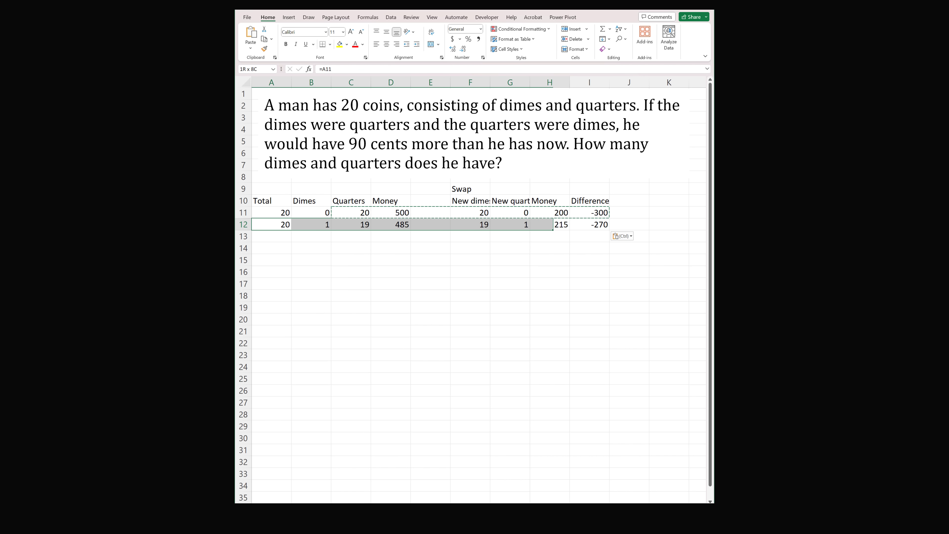
pyautogui.hotkey('ctrl', 'c')
pyautogui.press('Down')
pyautogui.hotkey('ctrl', 'v')
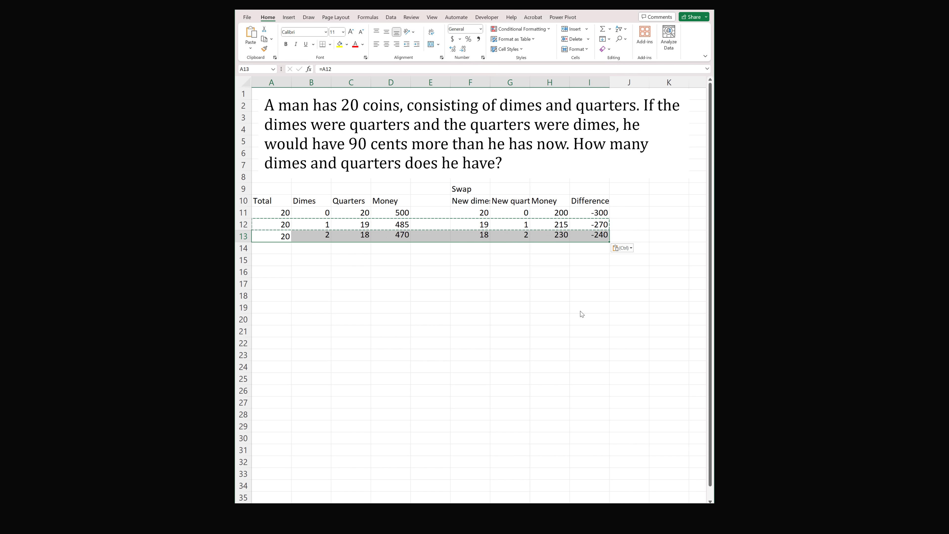
pyautogui.press('Down')
pyautogui.hotkey('ctrl', 'v')
pyautogui.press('Down')
pyautogui.hotkey('ctrl', 'v')
pyautogui.press('Down')
pyautogui.hotkey('ctrl', 'v')
pyautogui.press('Down')
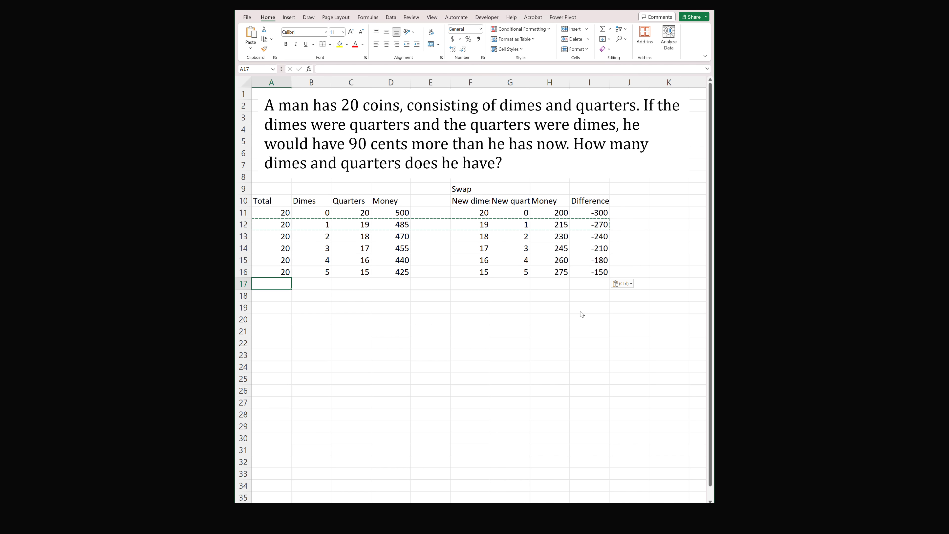
pyautogui.hotkey('ctrl', 'v')
pyautogui.press('Down')
pyautogui.hotkey('ctrl', 'v')
pyautogui.press('Down')
pyautogui.hotkey('ctrl', 'v')
pyautogui.press('Down')
pyautogui.hotkey('ctrl', 'v')
pyautogui.press('Down')
pyautogui.hotkey('ctrl', 'v')
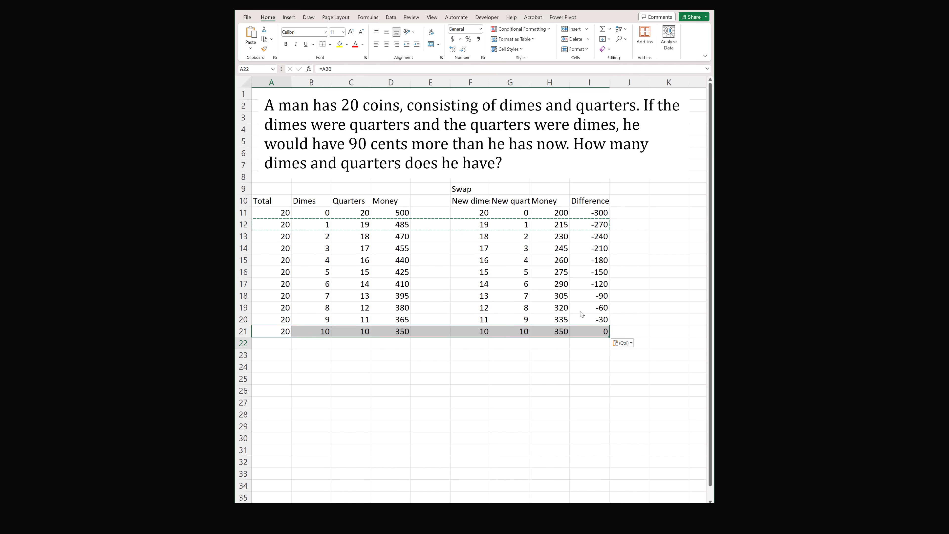
pyautogui.press('Down')
pyautogui.hotkey('ctrl', 'v')
pyautogui.press('Down')
pyautogui.hotkey('ctrl', 'v')
pyautogui.press('Down')
pyautogui.hotkey('ctrl', 'v')
pyautogui.press('Down')
pyautogui.hotkey('ctrl', 'v')
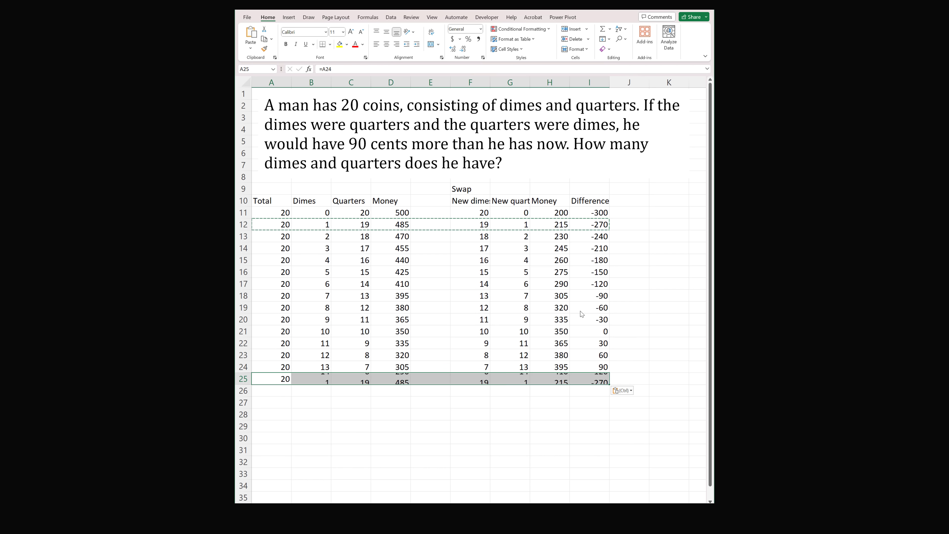
pyautogui.press('Down')
pyautogui.hotkey('ctrl', 'v')
pyautogui.press('Down')
pyautogui.hotkey('ctrl', 'v')
pyautogui.press('Down')
pyautogui.hotkey('ctrl', 'v')
pyautogui.press('Down')
pyautogui.hotkey('ctrl', 'v')
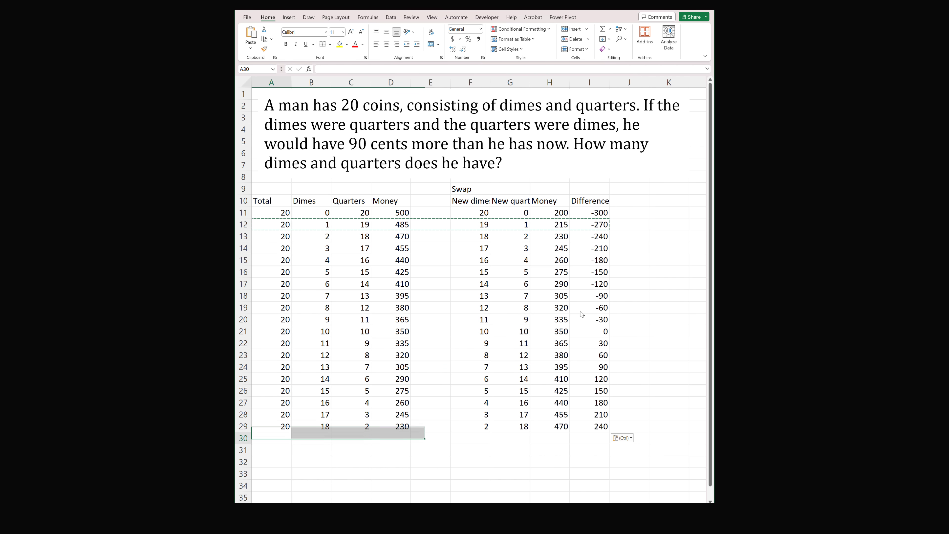
pyautogui.press('Down')
pyautogui.hotkey('ctrl', 'v')
pyautogui.press('Down')
pyautogui.hotkey('ctrl', 'v')
# Step: Review the 13-dime row, where the difference reaches 90
pyautogui.press('Right')
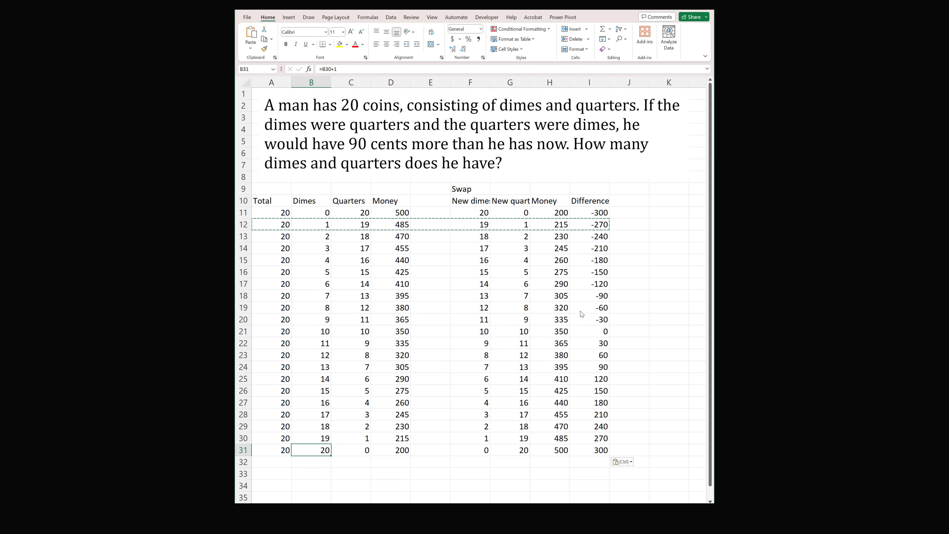
pyautogui.press('Up')
pyautogui.press('Up')
pyautogui.press('Up')
pyautogui.press('Up')
pyautogui.press('Up')
pyautogui.press('Up')
pyautogui.press('Up')
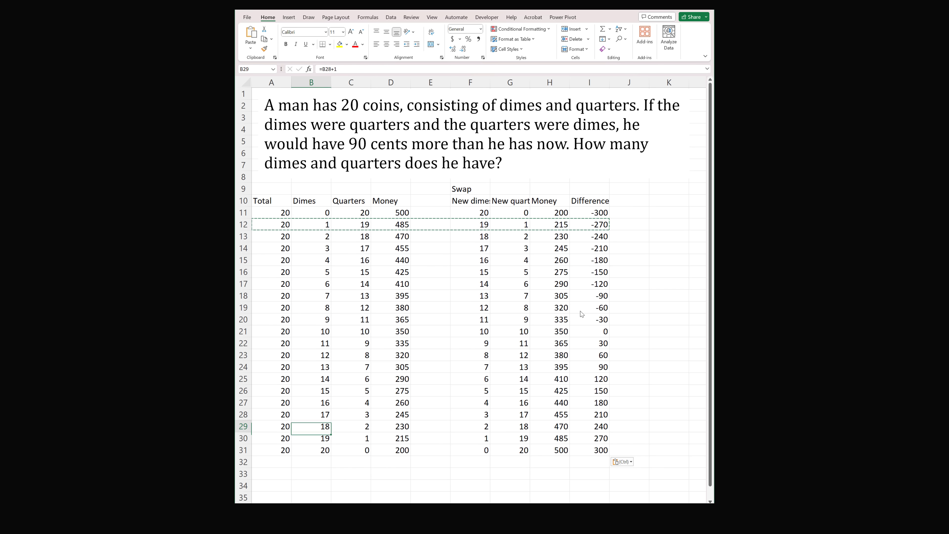
pyautogui.press('Right')
pyautogui.press('Right')
pyautogui.press('Right')
pyautogui.press('Right')
pyautogui.press('Right')
pyautogui.press('Right')
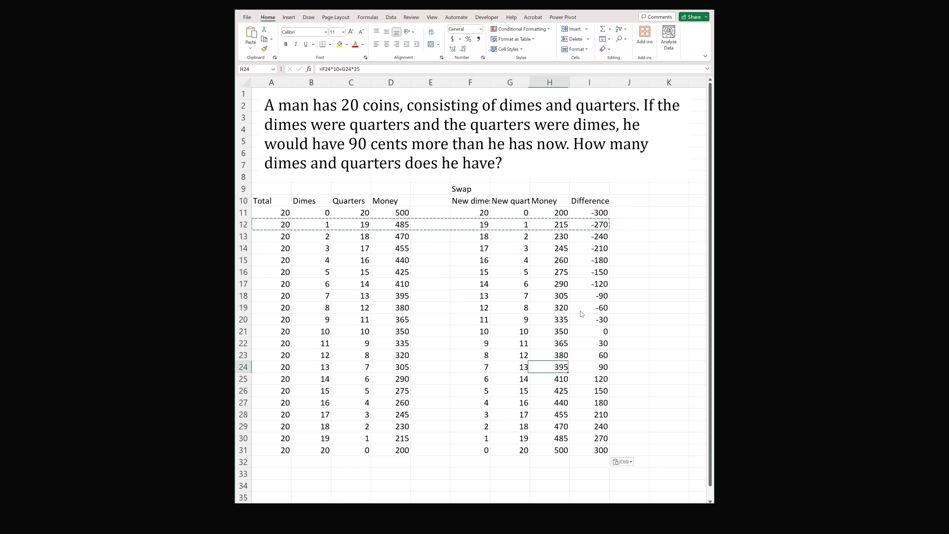
pyautogui.press('Right')
pyautogui.press('Right')
pyautogui.press('Left')
pyautogui.hotkey('shift', 'Left')
pyautogui.hotkey('shift', 'Left')
pyautogui.hotkey('shift', 'Left')
pyautogui.hotkey('shift', 'Left')
pyautogui.hotkey('shift', 'Left')
pyautogui.hotkey('shift', 'Left')
pyautogui.hotkey('shift', 'Left')
pyautogui.hotkey('shift', 'Left')
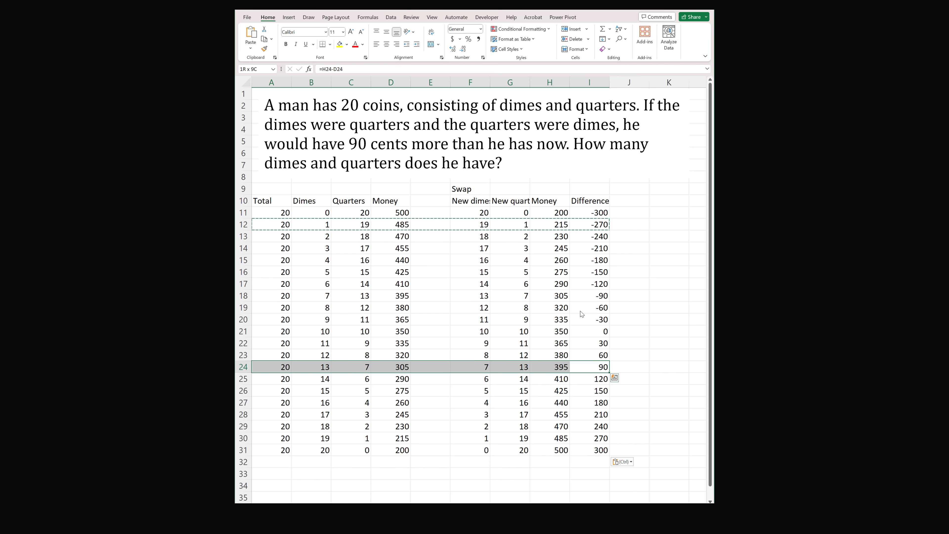
# Step: Select A12:I31 and delete it, leaving only the 0-dime row 11
pyautogui.press('Down')
pyautogui.press('Down')
pyautogui.press('Down')
pyautogui.press('Down')
pyautogui.press('Down')
pyautogui.press('Down')
pyautogui.press('Down')
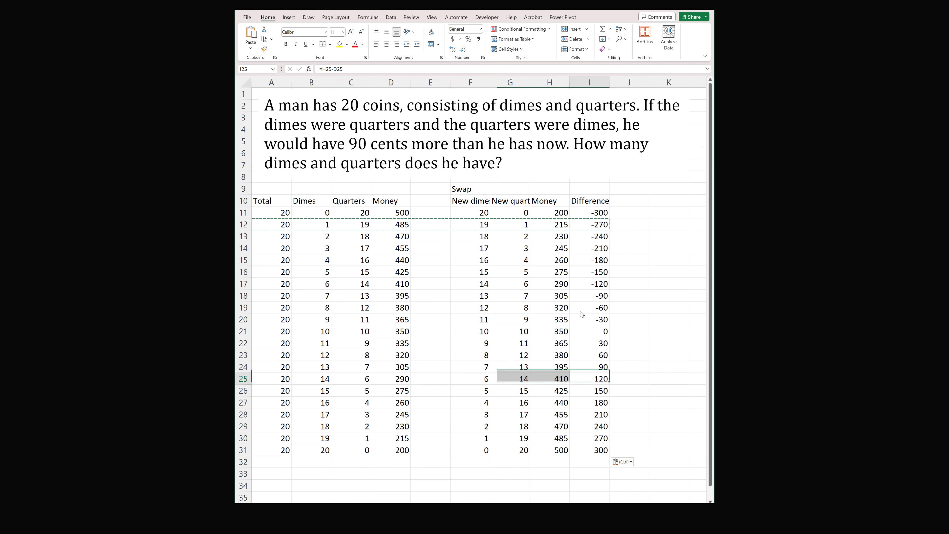
pyautogui.hotkey('shift', 'Left')
pyautogui.hotkey('shift', 'Left')
pyautogui.hotkey('shift', 'Left')
pyautogui.hotkey('shift', 'Left')
pyautogui.hotkey('shift', 'Left')
pyautogui.hotkey('shift', 'Left')
pyautogui.hotkey('shift', 'Left')
pyautogui.hotkey('shift', 'Left')
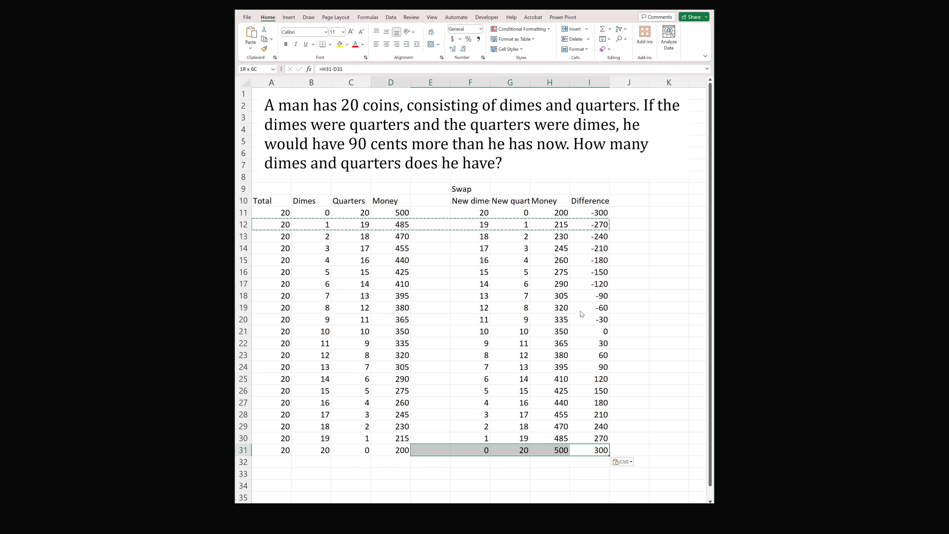
pyautogui.hotkey('shift', 'Up')
pyautogui.hotkey('shift', 'Up')
pyautogui.hotkey('shift', 'Up')
pyautogui.hotkey('shift', 'Up')
pyautogui.hotkey('shift', 'Up')
pyautogui.hotkey('shift', 'Up')
pyautogui.hotkey('shift', 'Up')
pyautogui.hotkey('shift', 'Up')
pyautogui.hotkey('shift', 'Up')
pyautogui.hotkey('shift', 'Up')
pyautogui.hotkey('shift', 'Up')
pyautogui.hotkey('shift', 'Up')
pyautogui.hotkey('shift', 'Up')
pyautogui.hotkey('shift', 'Up')
pyautogui.hotkey('shift', 'Up')
pyautogui.hotkey('shift', 'Up')
pyautogui.hotkey('shift', 'Up')
pyautogui.hotkey('shift', 'Up')
pyautogui.hotkey('shift', 'Up')
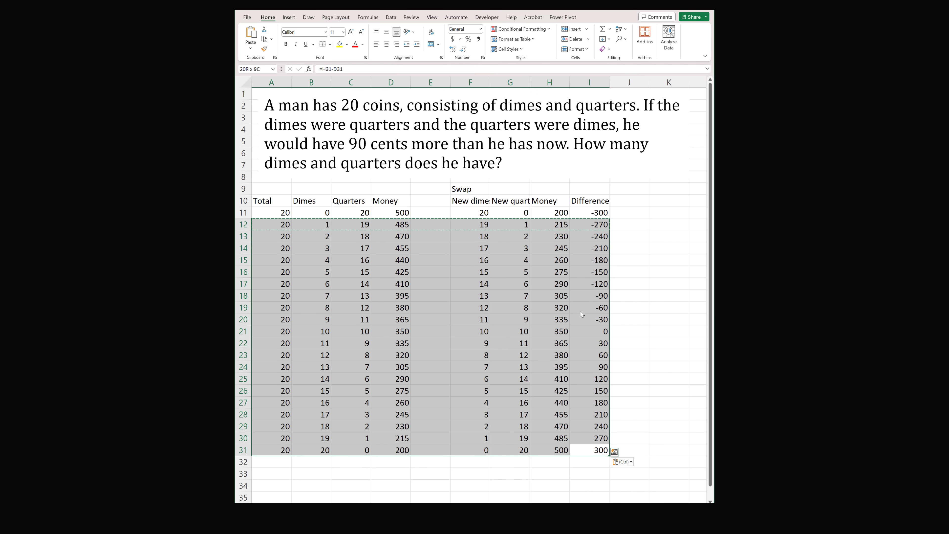
pyautogui.press('Delete')
pyautogui.press('Up')
pyautogui.press('Up')
pyautogui.press('Up')
pyautogui.press('Up')
pyautogui.press('Up')
pyautogui.press('Up')
pyautogui.press('Up')
pyautogui.press('Up')
pyautogui.press('Up')
pyautogui.press('Up')
pyautogui.press('Up')
pyautogui.press('Up')
pyautogui.press('Up')
pyautogui.press('Up')
pyautogui.press('Up')
pyautogui.press('Up')
pyautogui.press('Up')
pyautogui.press('Up')
pyautogui.press('Up')
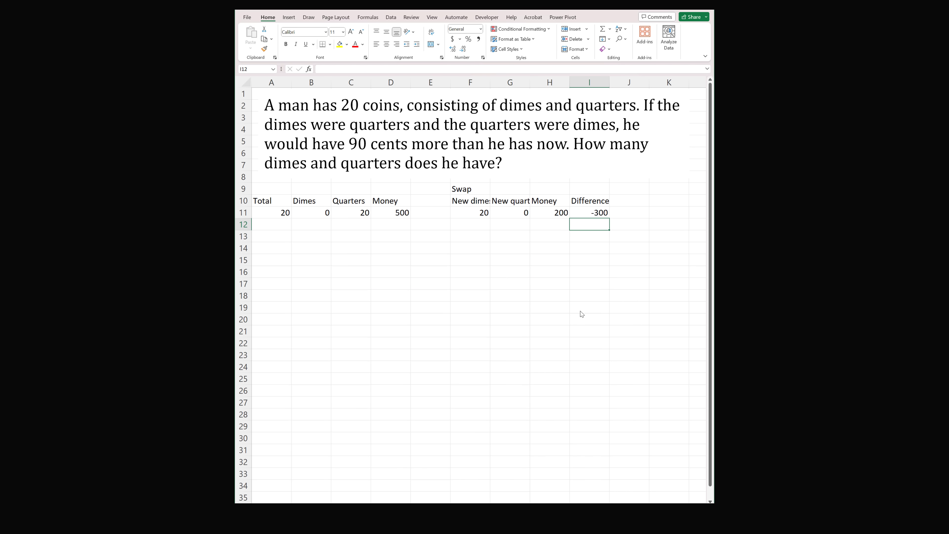
# Step: Goal Seek I11 to 90 by changing B11, yielding 13 dimes and 7 quarters
pyautogui.click(395, 18)
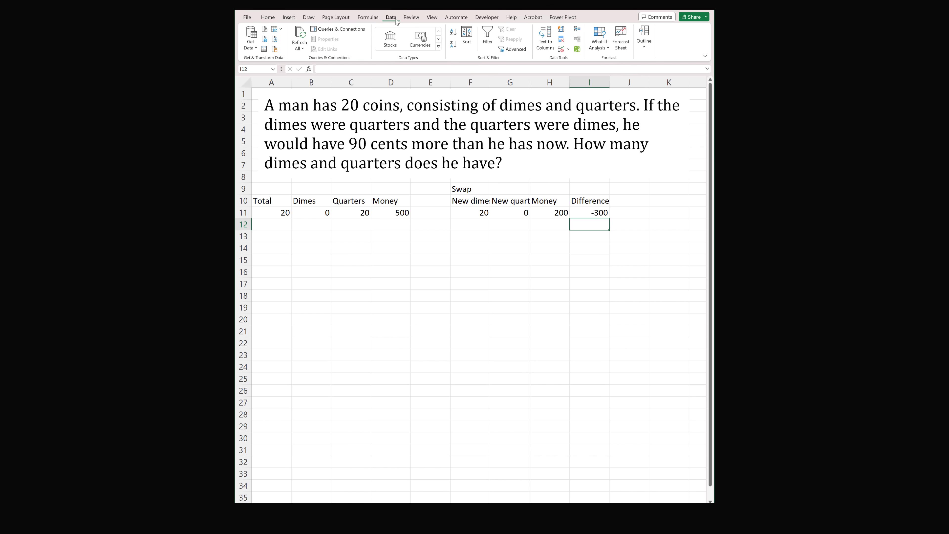
pyautogui.click(599, 44)
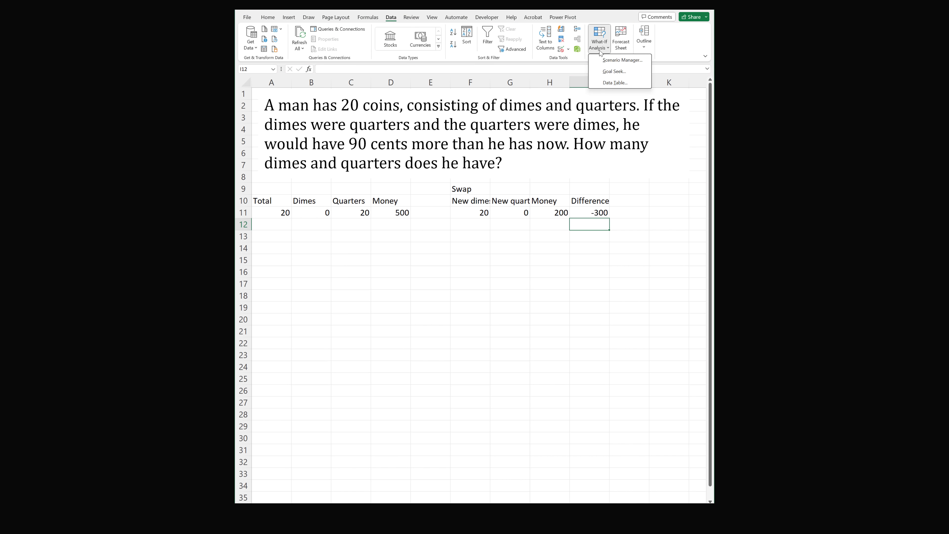
pyautogui.click(604, 71)
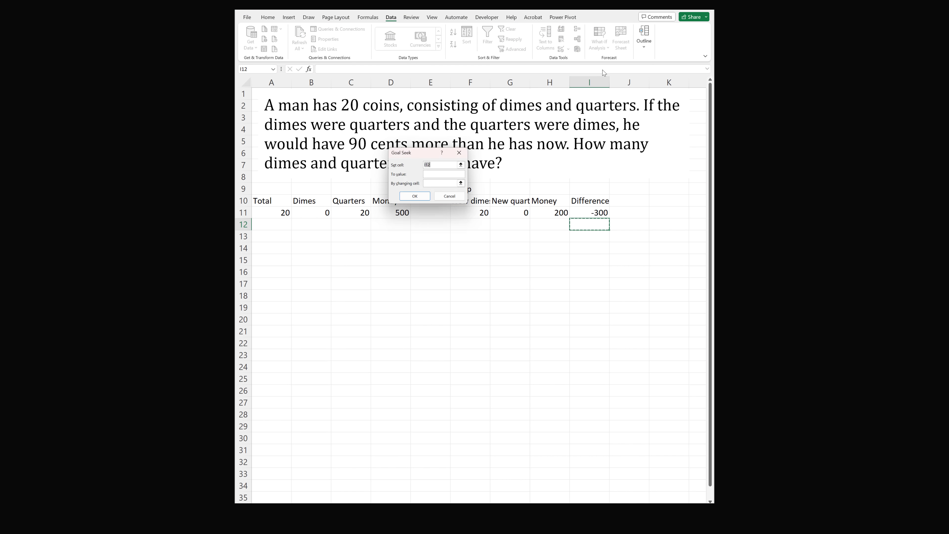
pyautogui.click(587, 214)
pyautogui.click(452, 175)
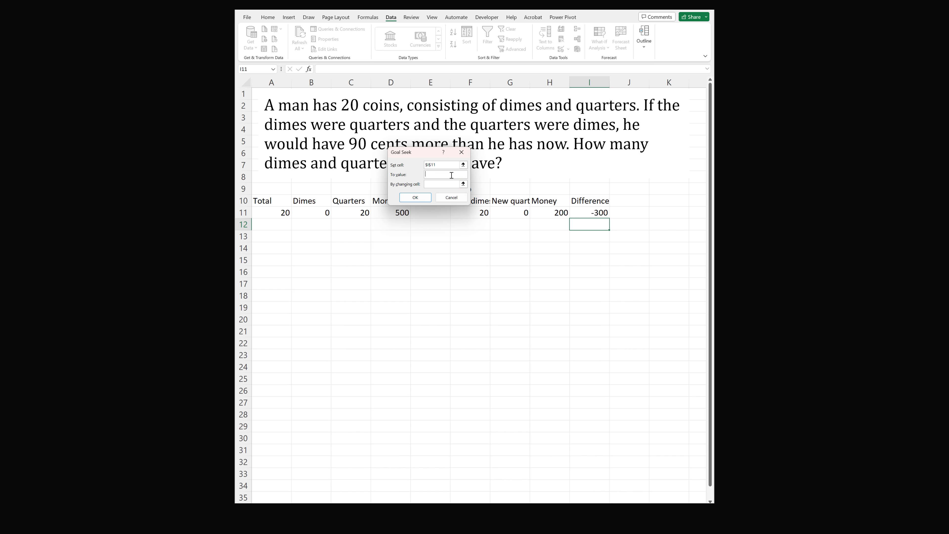
pyautogui.write('90')
pyautogui.click(463, 184)
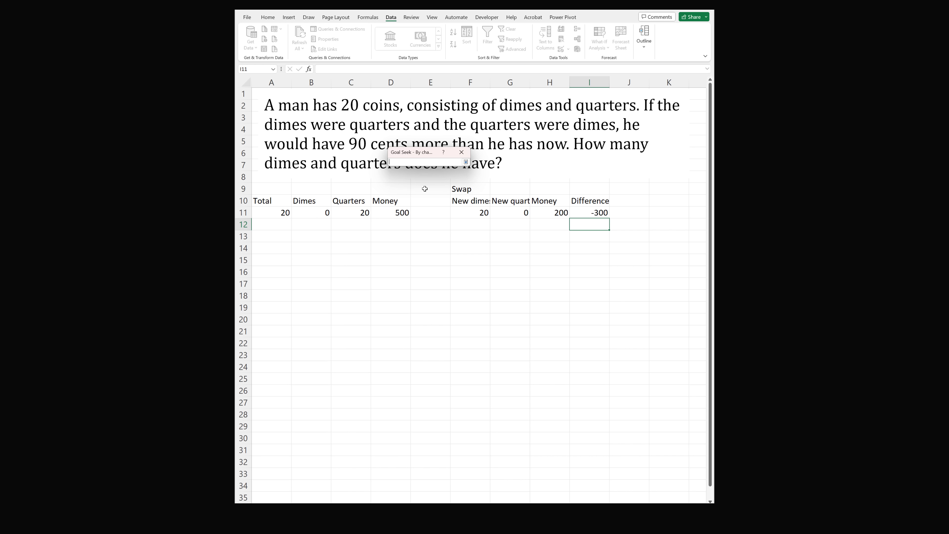
pyautogui.click(318, 216)
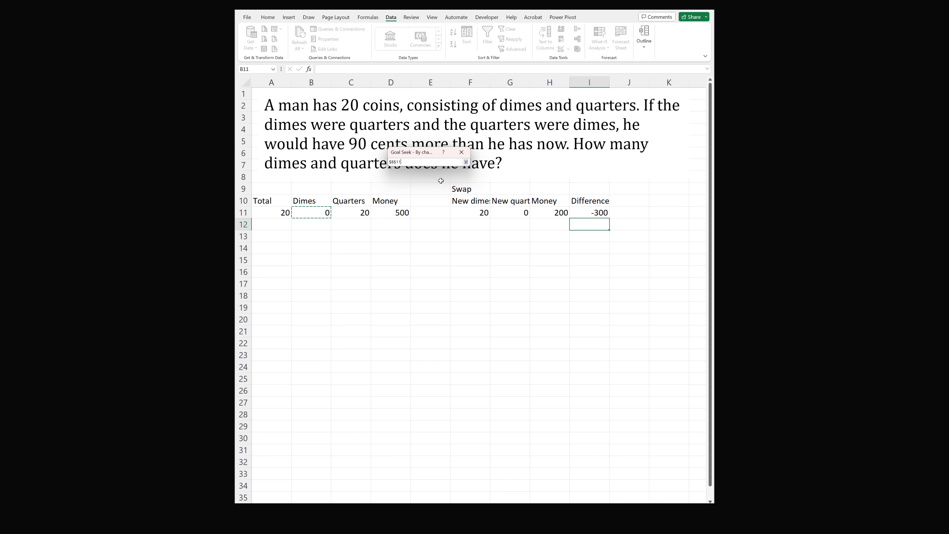
pyautogui.click(465, 162)
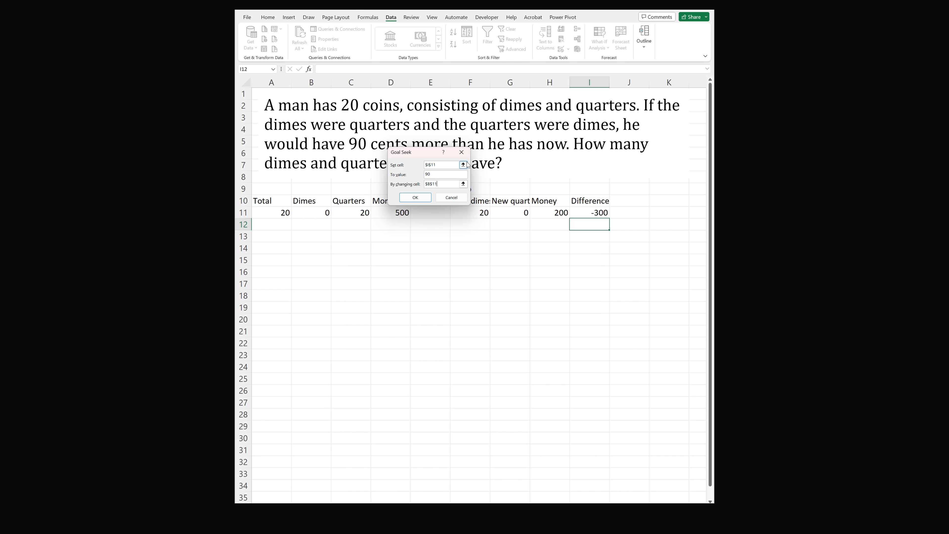
pyautogui.click(409, 201)
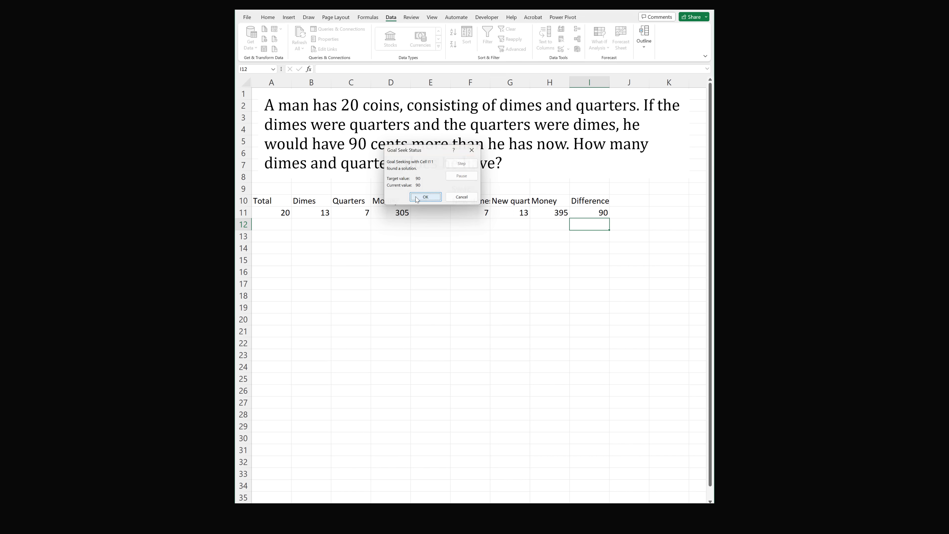
pyautogui.click(413, 199)
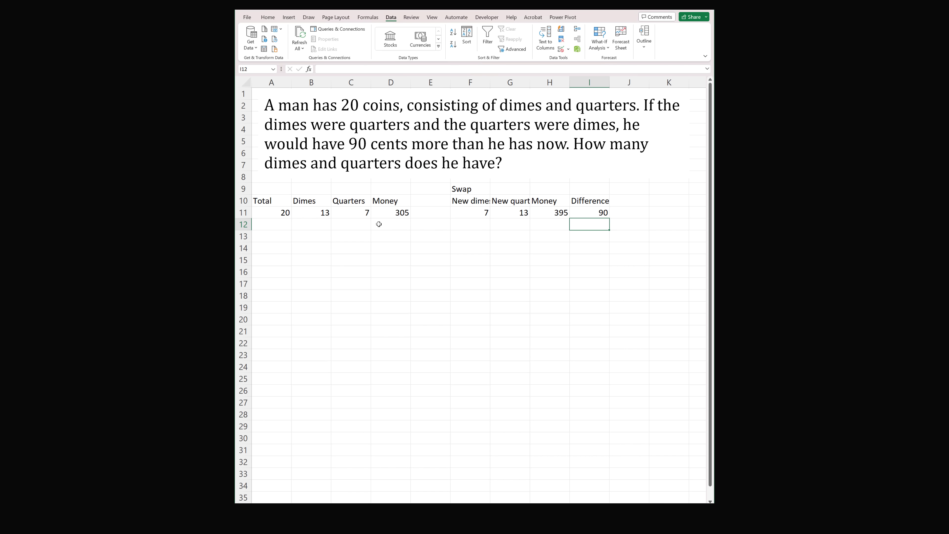